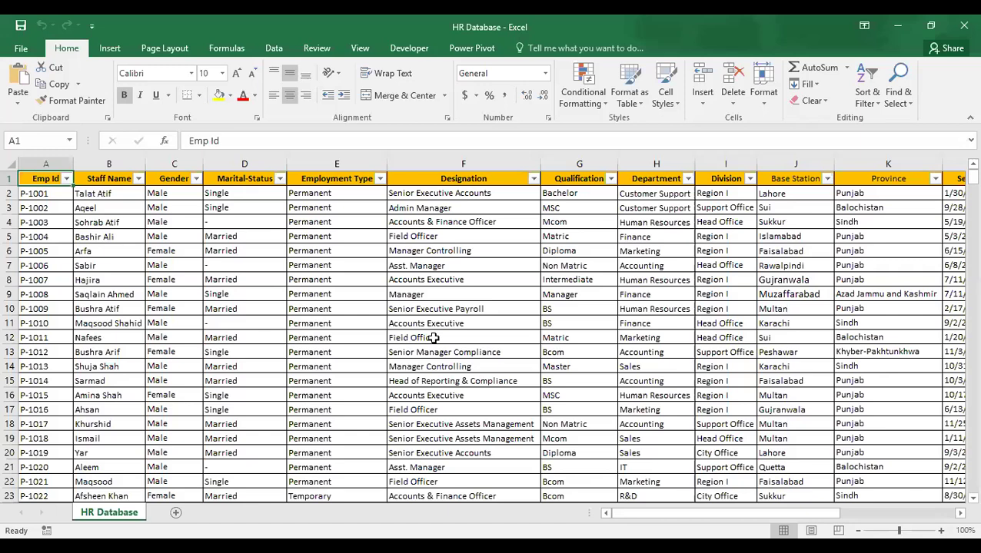
Examine the column headings of the HR Database sheet from Emp Id through EOBI, ending back at the first column.
key("Right")
key("Right")
key("Right")
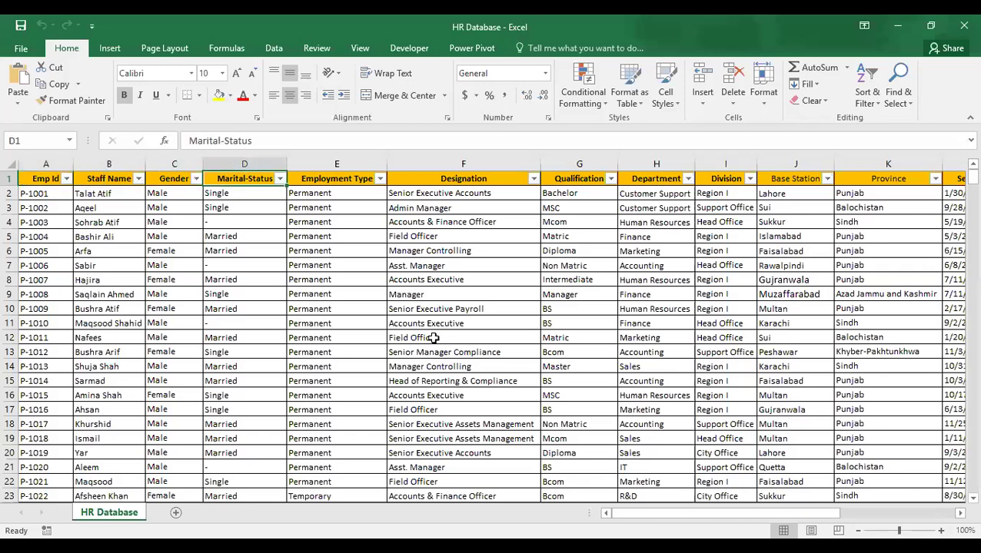
key("Right")
key("Right")
key("Right")
key("Right")
key("Right")
key("Right")
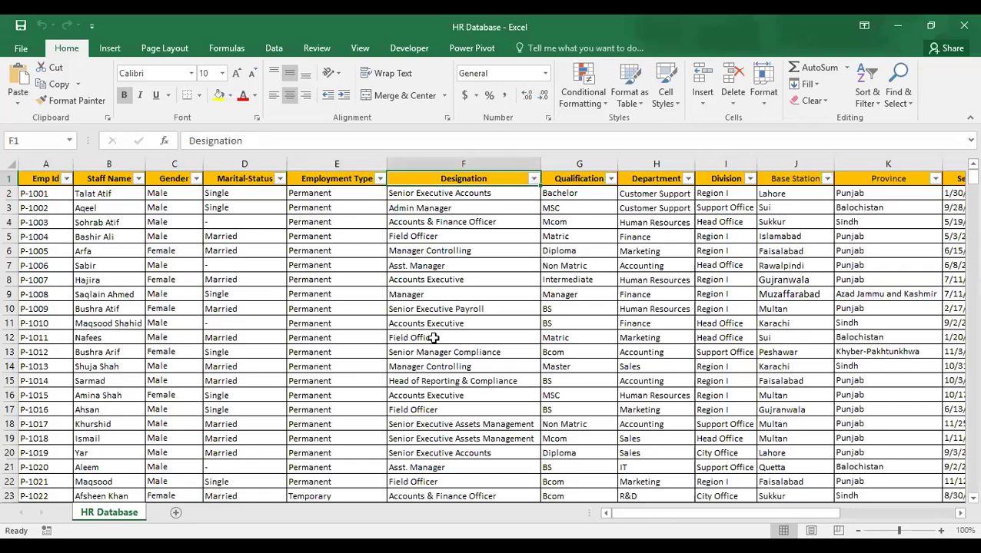
key("Right")
key("Right")
key("Right")
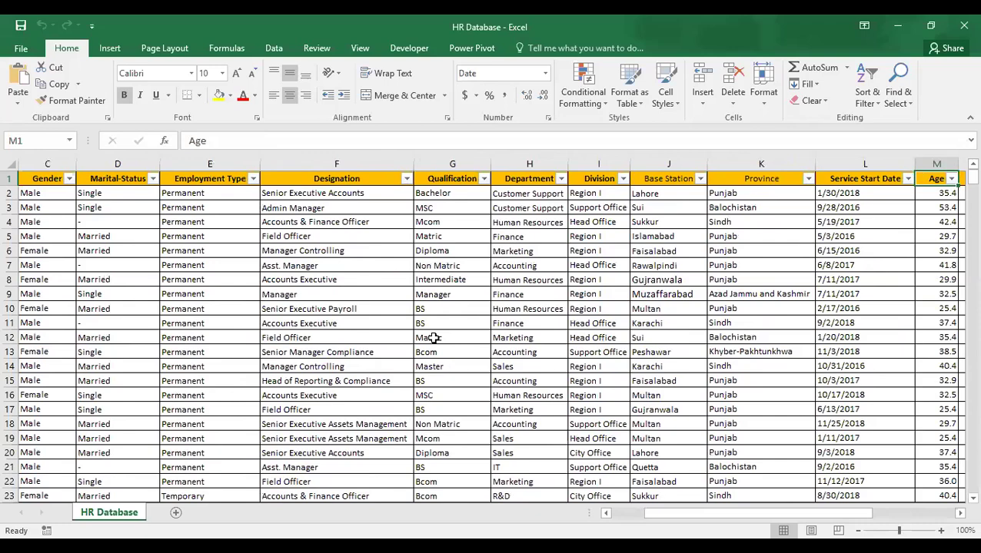
key("Right")
key("Right")
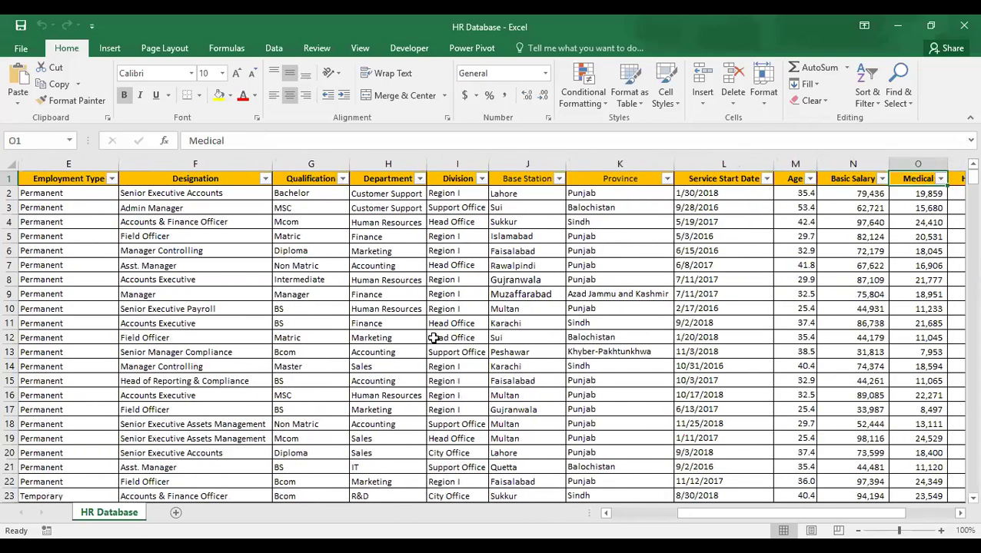
key("Right")
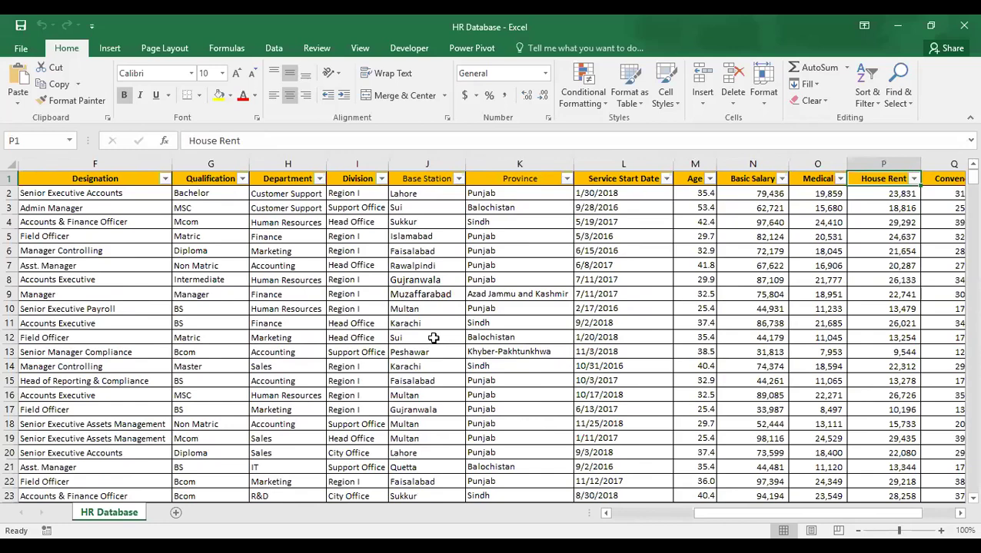
key("Right")
key("Right")
key("Right")
key("Right")
key("Right")
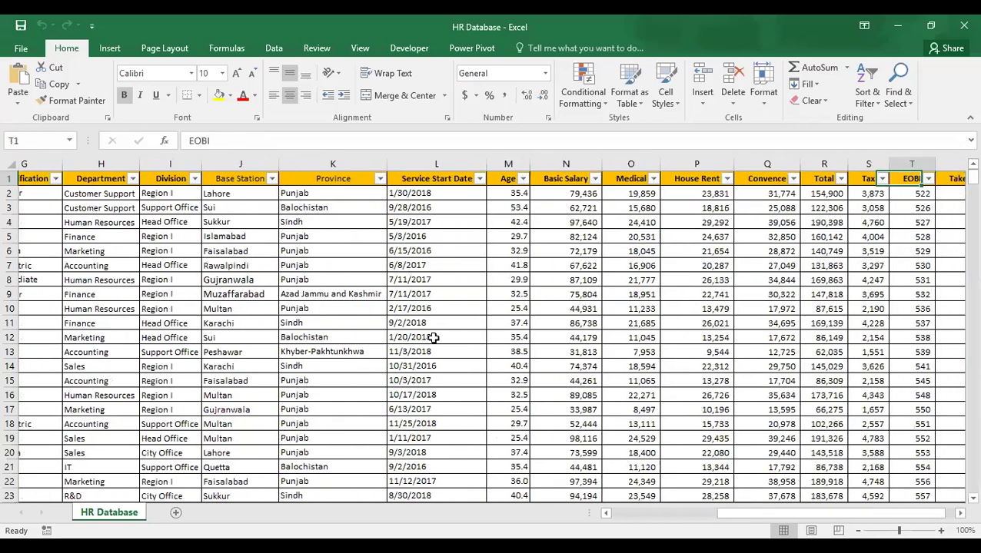
key("Home")
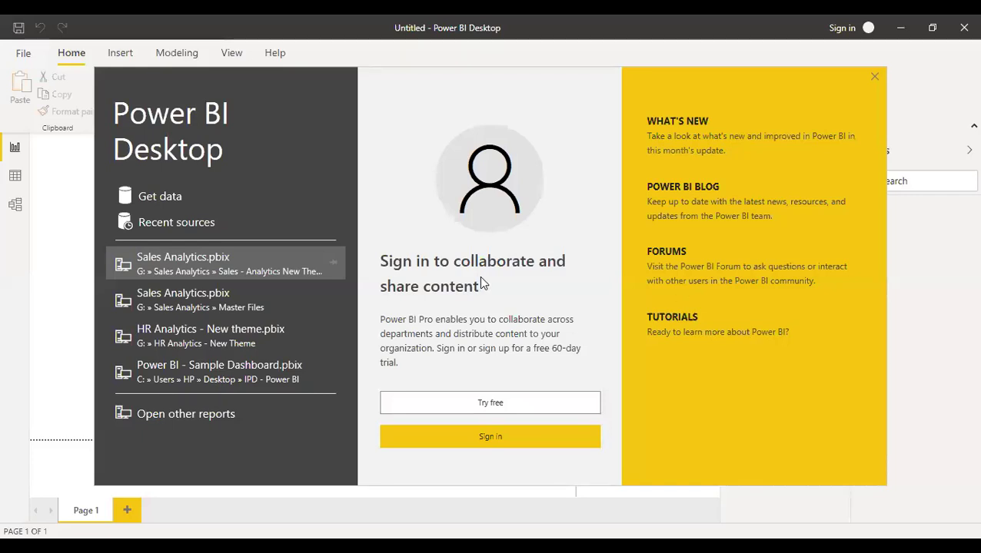
Switch to Power BI Desktop, dismiss its start screen and look through the file, insert, modeling and view commands.
left_click(875, 77)
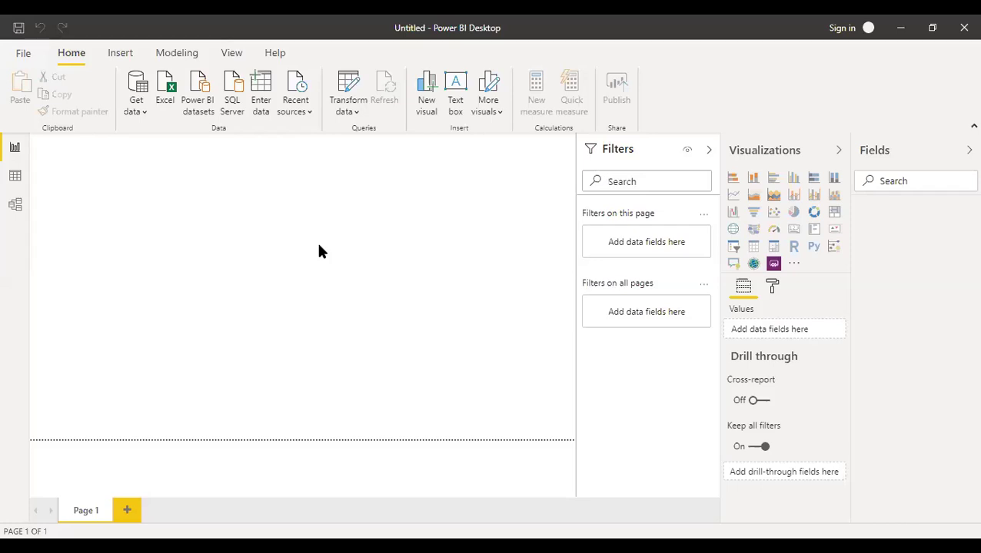
left_click(23, 54)
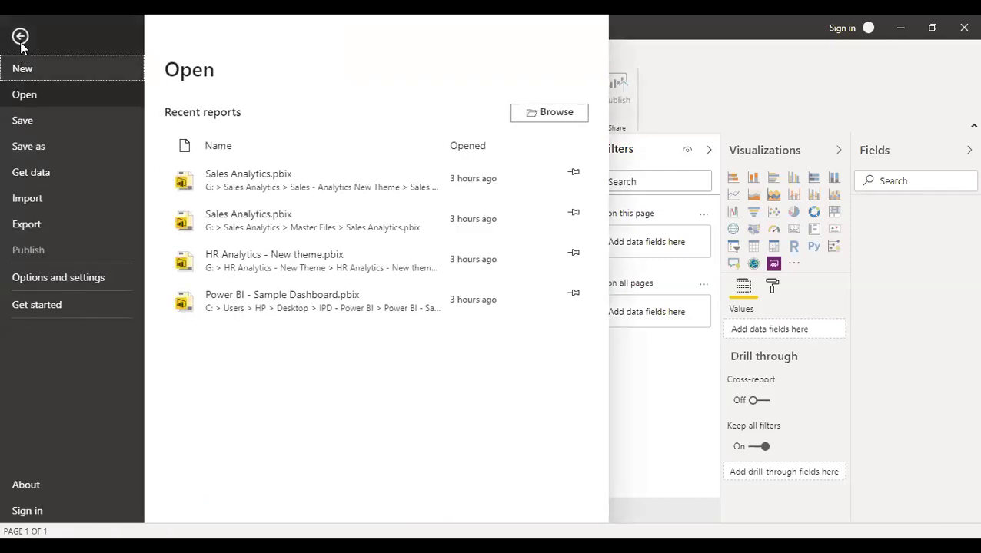
left_click(20, 38)
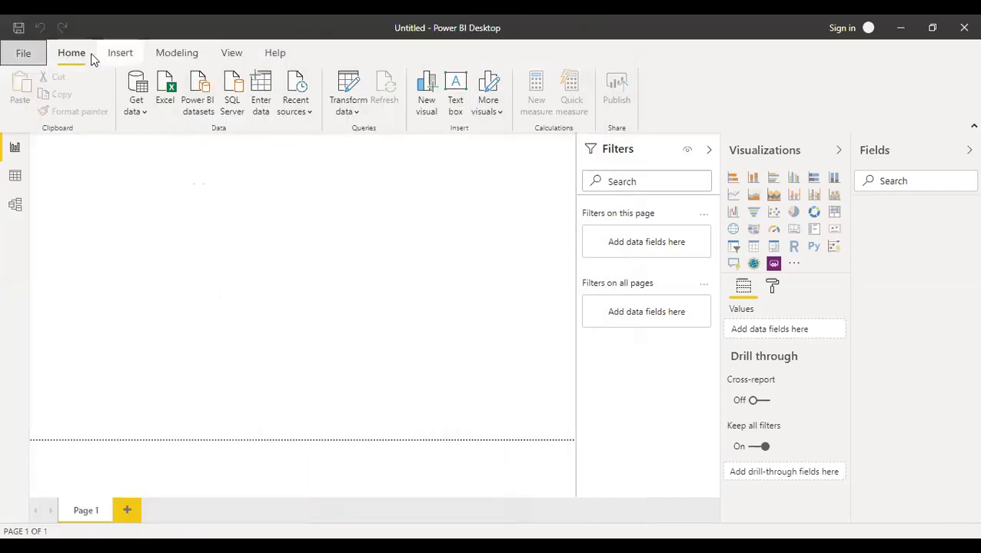
left_click(128, 59)
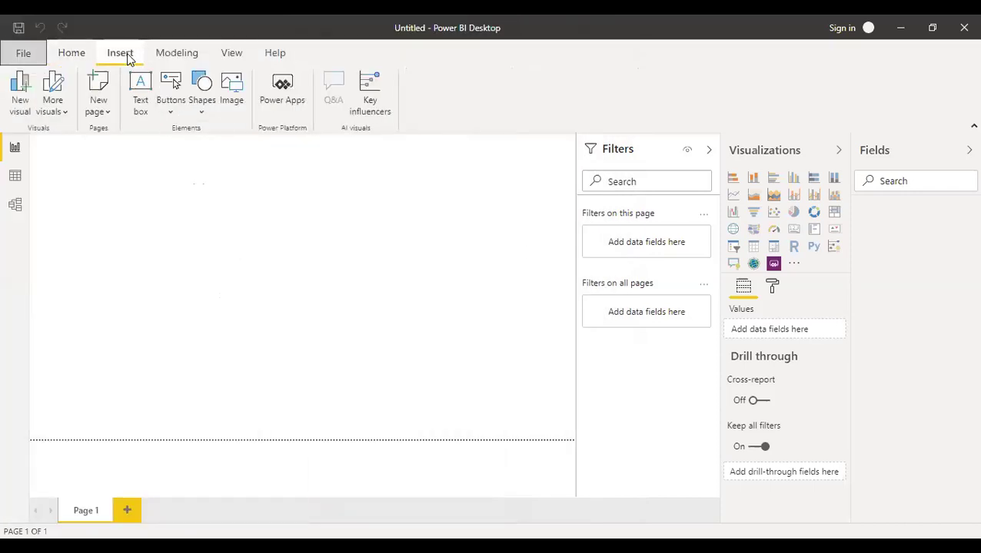
left_click(177, 65)
left_click(240, 51)
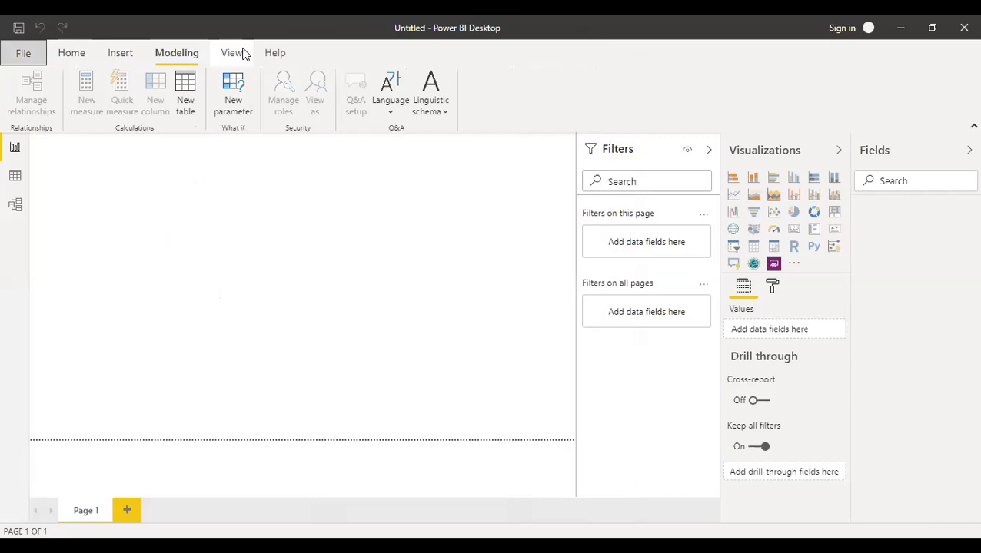
left_click(70, 54)
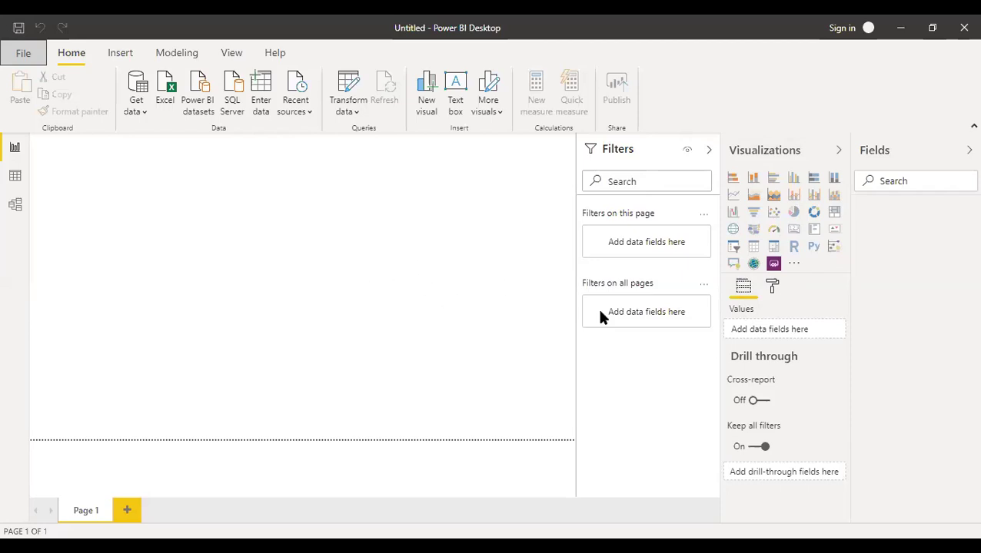
Rename the report's Page 1 to Index in the page information settings.
left_click(774, 289)
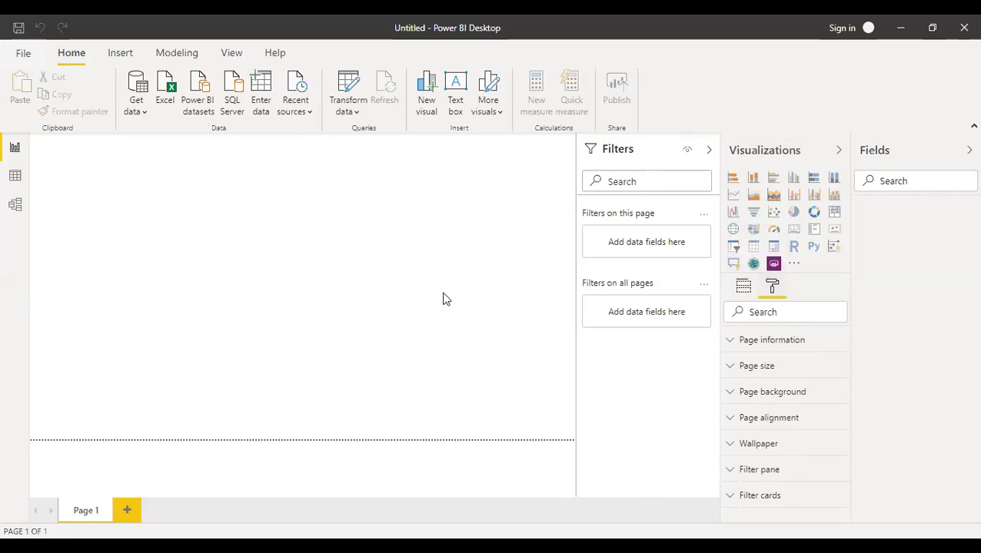
left_click(766, 343)
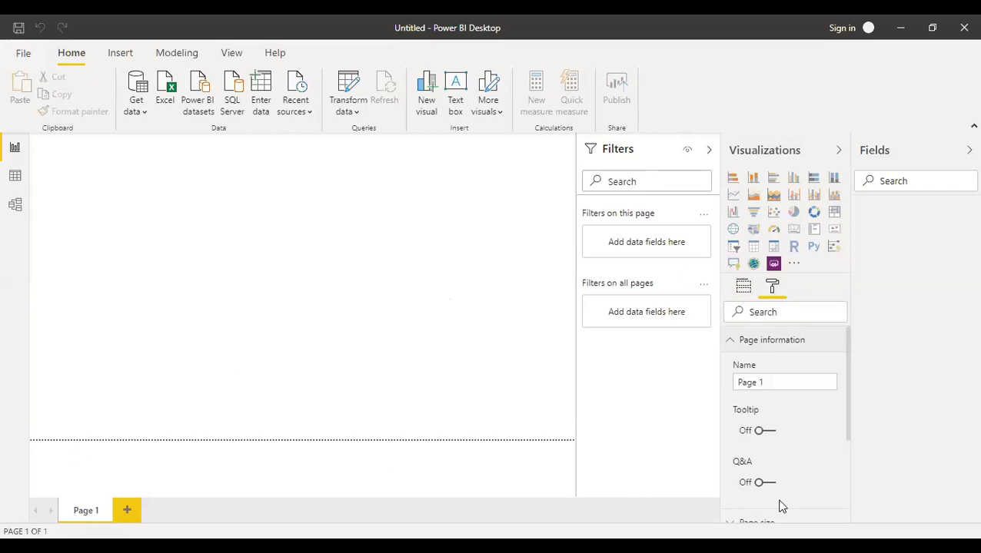
left_click_drag(795, 385, 722, 377)
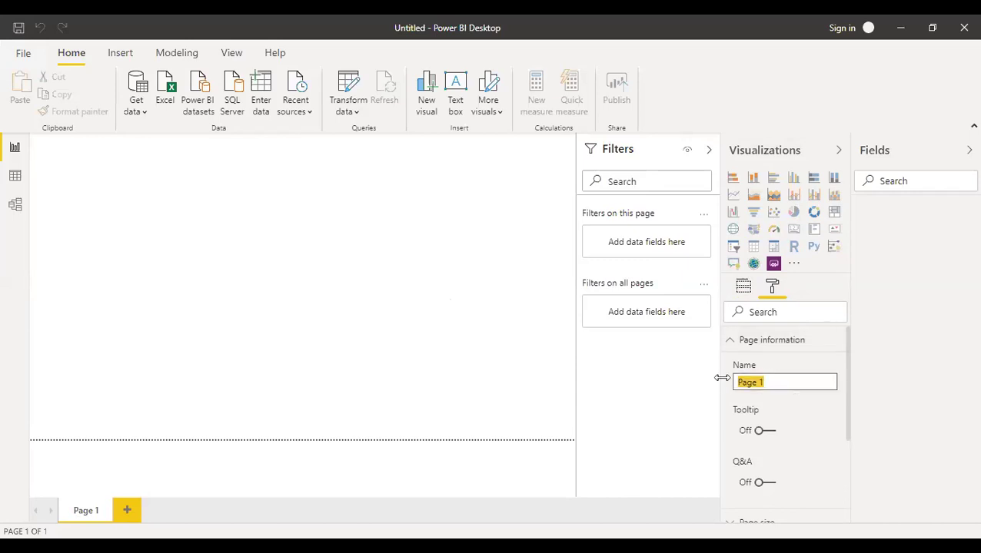
type("Index")
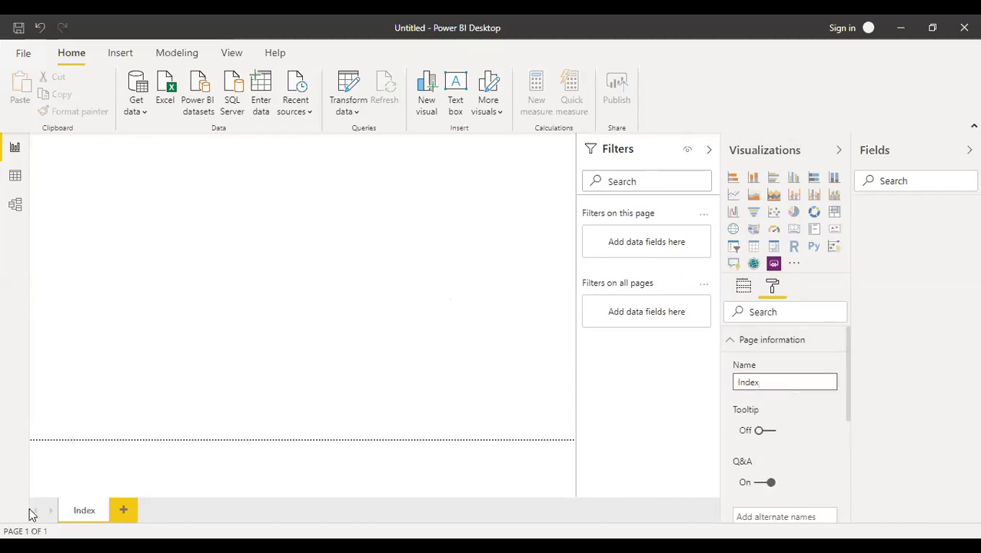
double_click(86, 510)
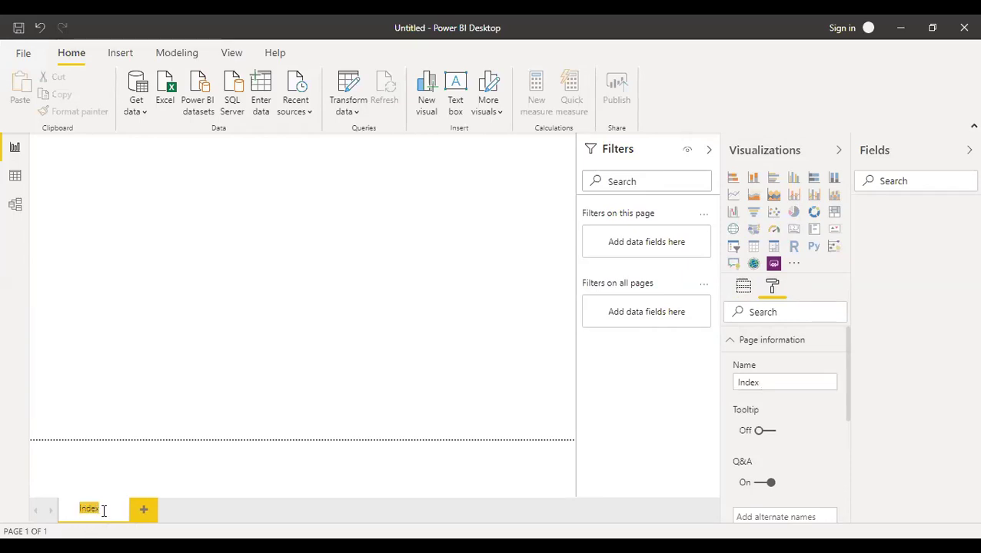
key("Return")
right_click(105, 518)
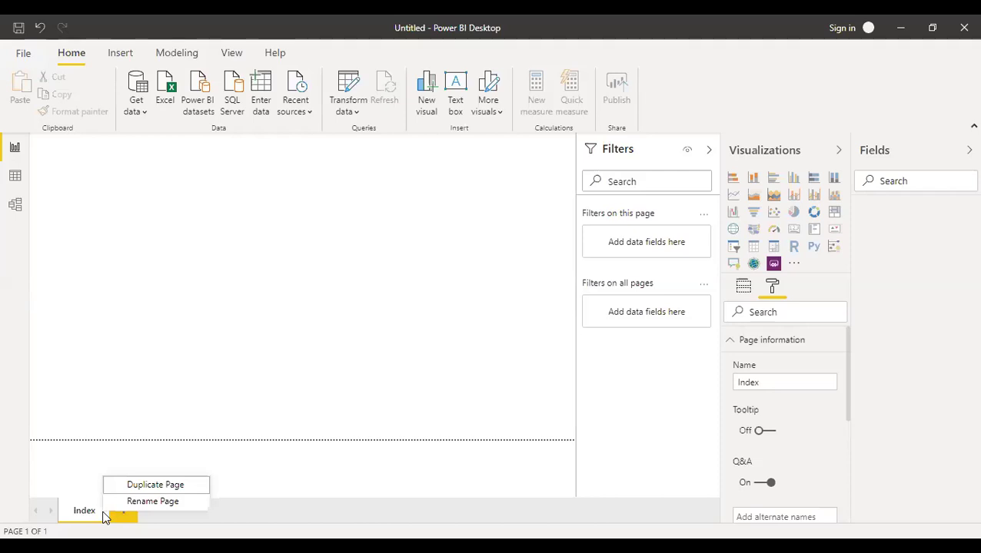
left_click(105, 518)
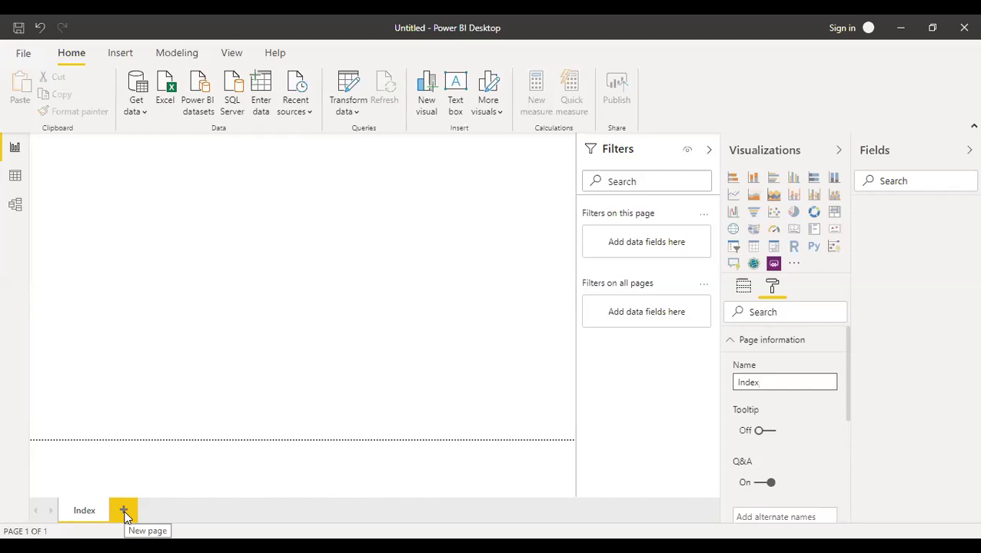
Examine the available page size types in the page formatting settings.
left_click(758, 343)
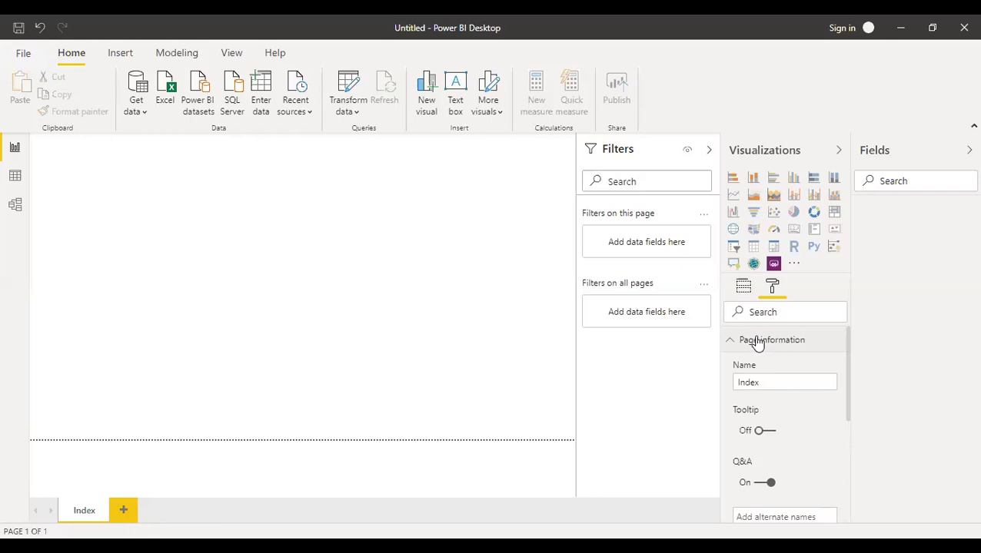
left_click(758, 343)
left_click(760, 370)
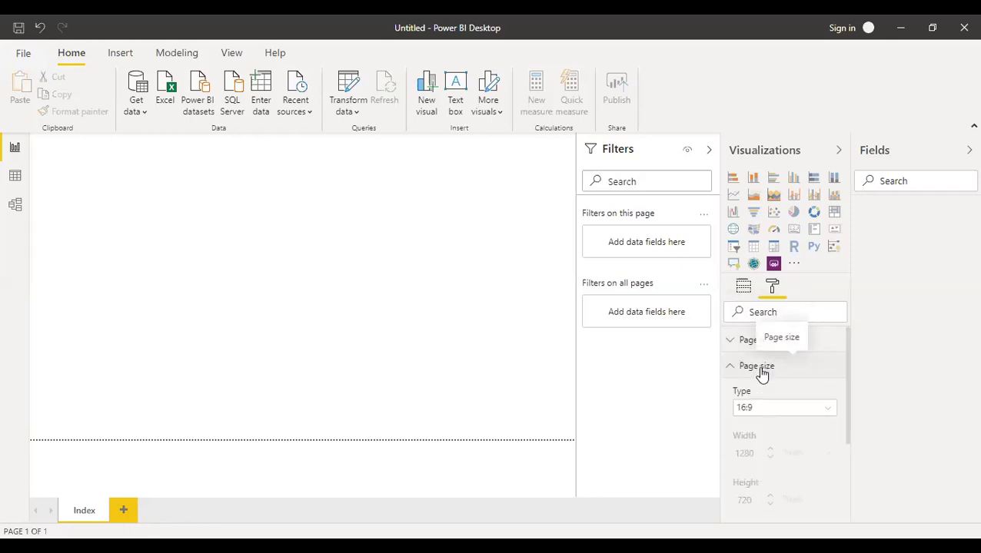
left_click(767, 418)
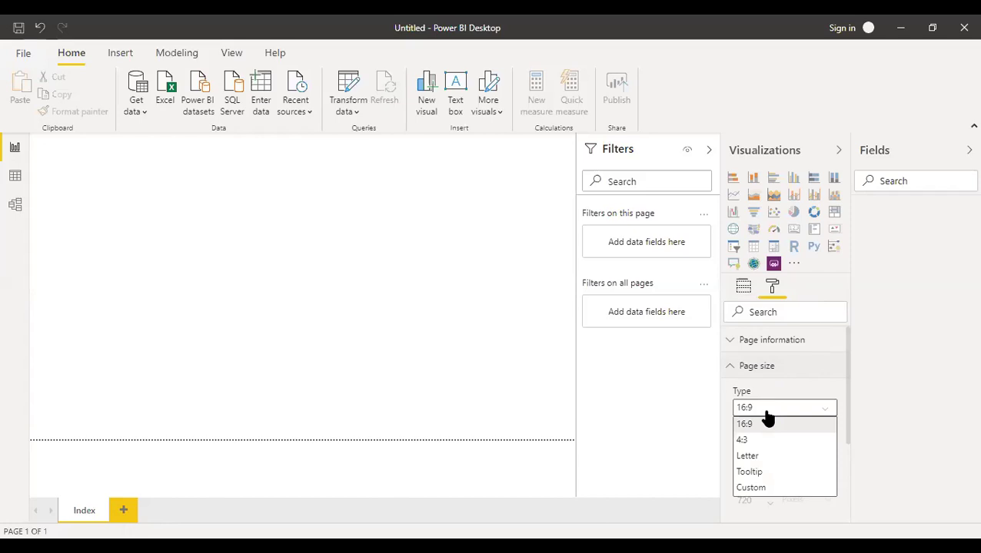
left_click(767, 417)
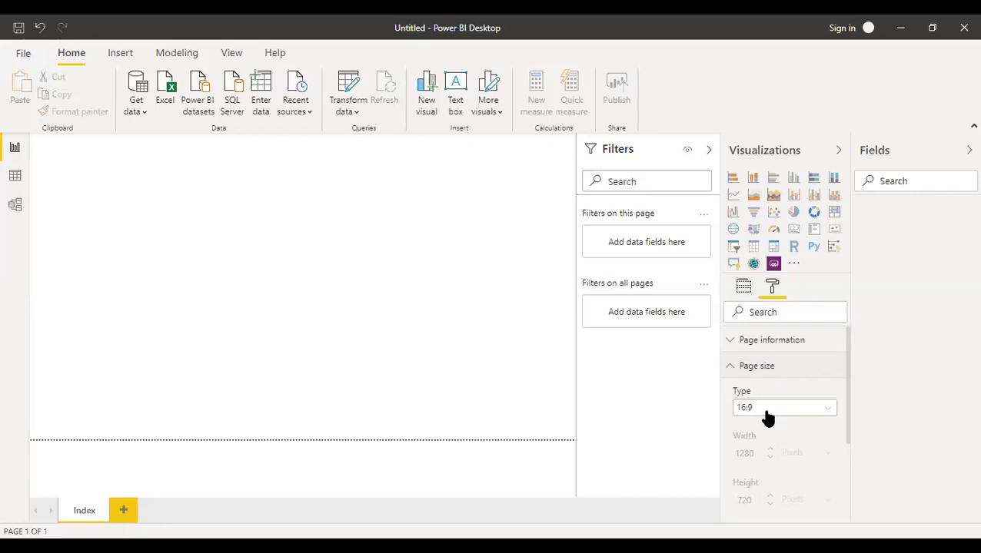
left_click(751, 368)
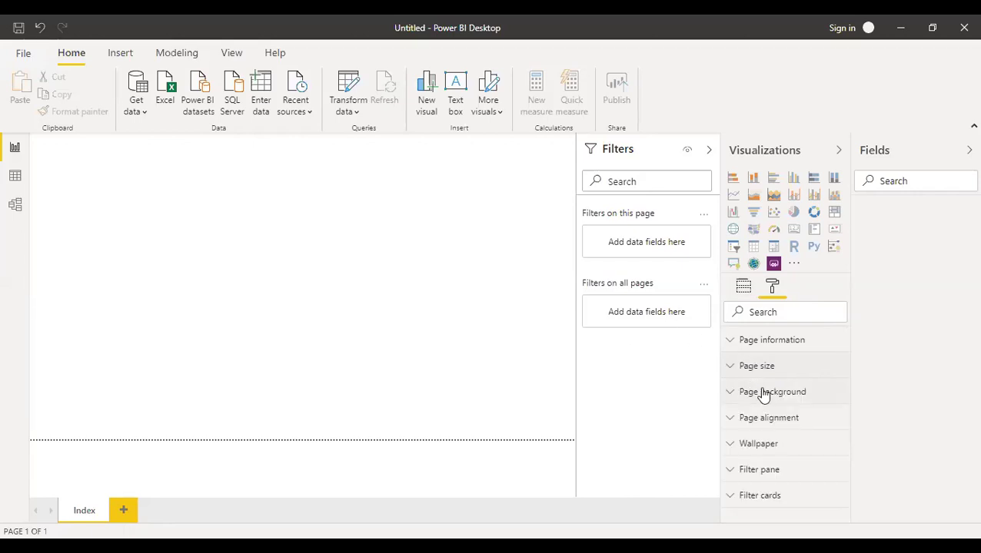
Set the page background to the light gray theme color with 80% transparency.
left_click(767, 400)
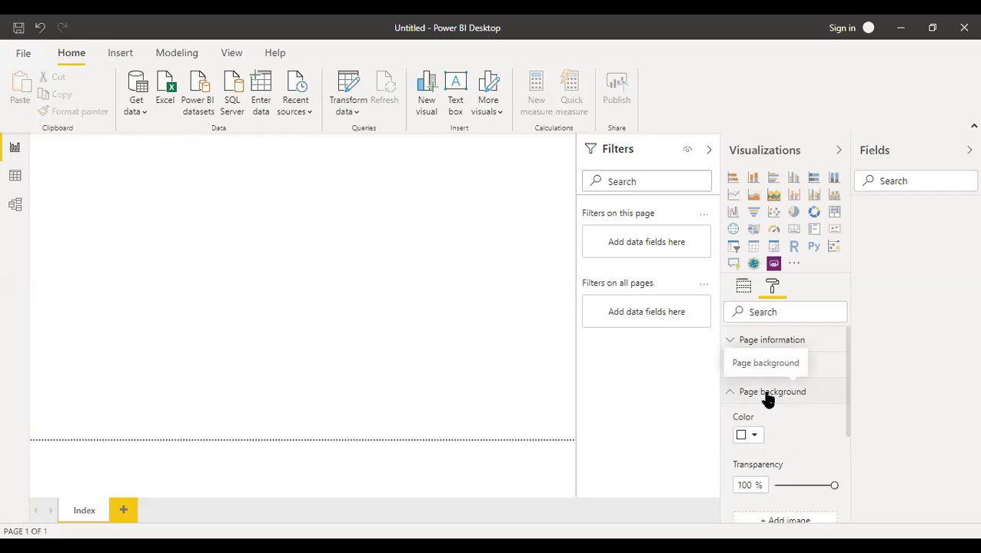
left_click(753, 436)
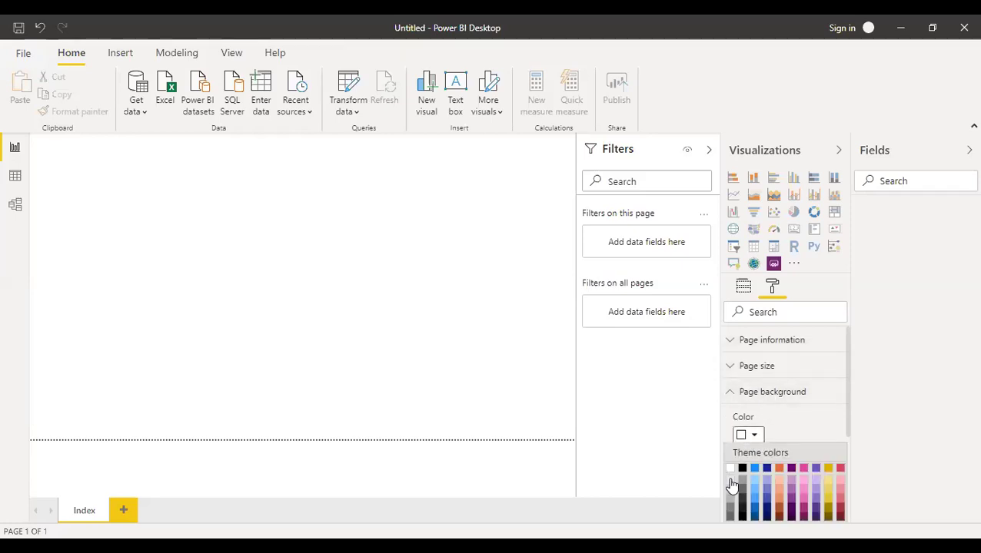
left_click(731, 483)
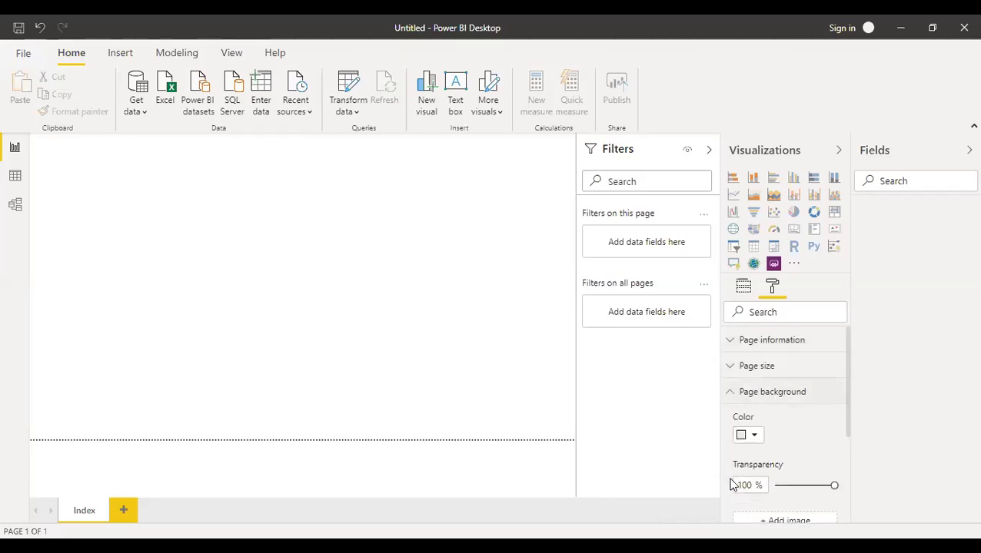
left_click_drag(833, 485, 822, 485)
Change the page background to the dark gray theme color and set its transparency to 100%.
left_click(755, 437)
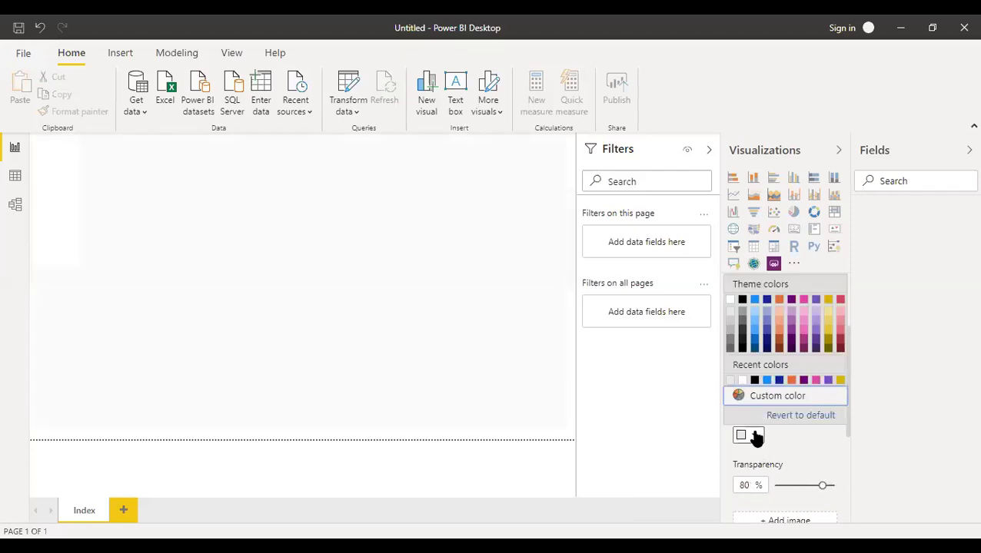
left_click(730, 345)
mouse_move(823, 485)
left_mouse_down()
mouse_move(804, 486)
mouse_move(834, 485)
left_mouse_up()
mouse_move(850, 438)
left_mouse_down()
mouse_move(851, 475)
mouse_move(850, 423)
left_mouse_up()
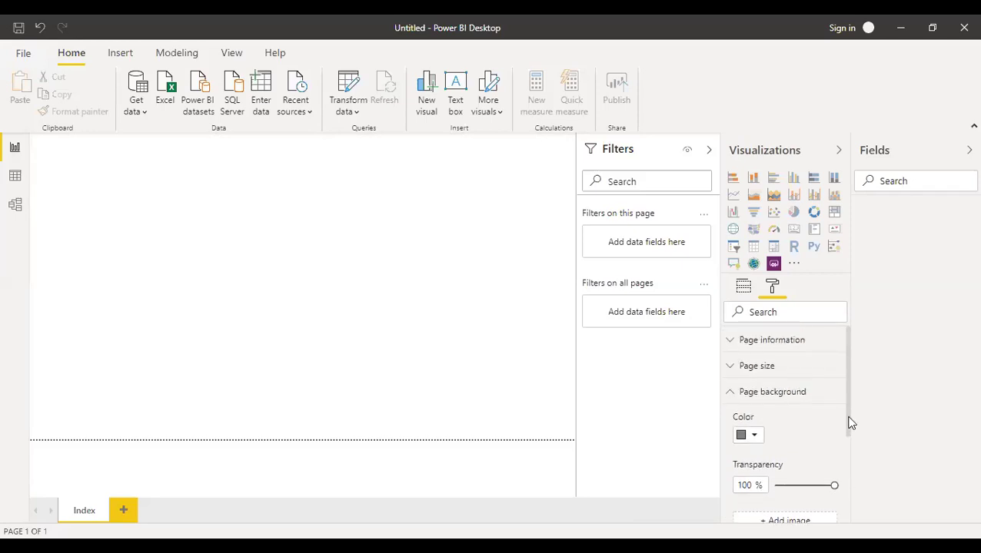
left_click(792, 399)
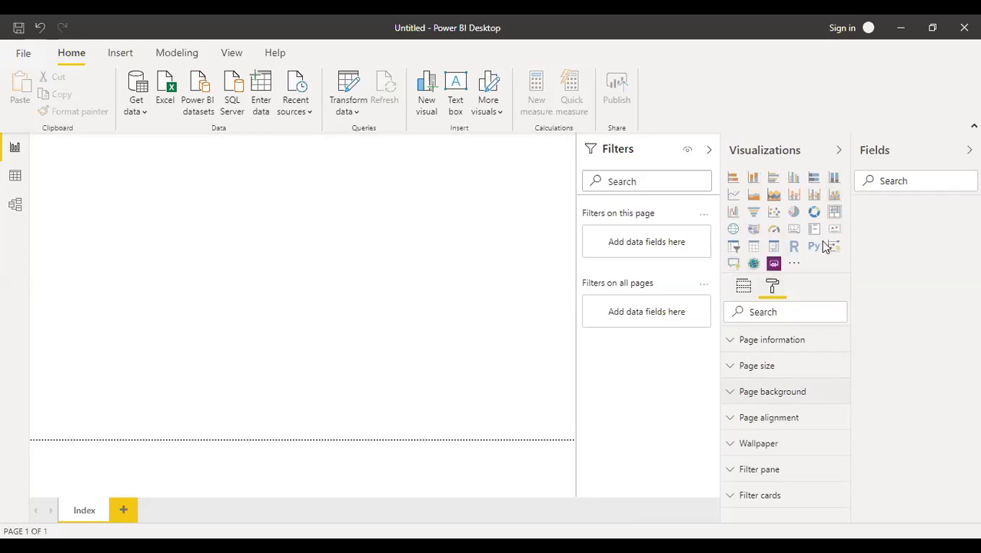
Collapse the Filters and Visualizations panes to widen the report canvas, and switch to the Data view.
left_click(744, 289)
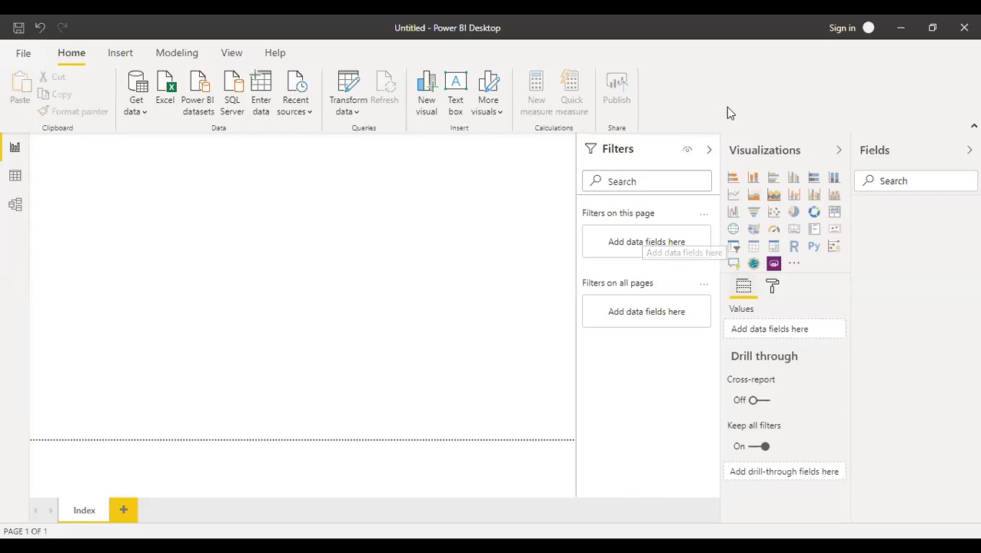
left_click(712, 152)
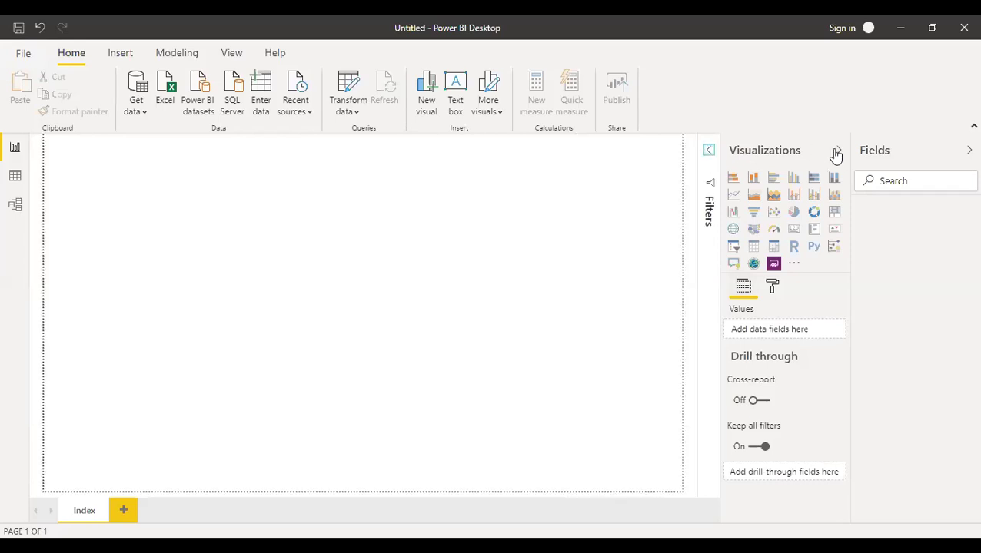
left_click(836, 152)
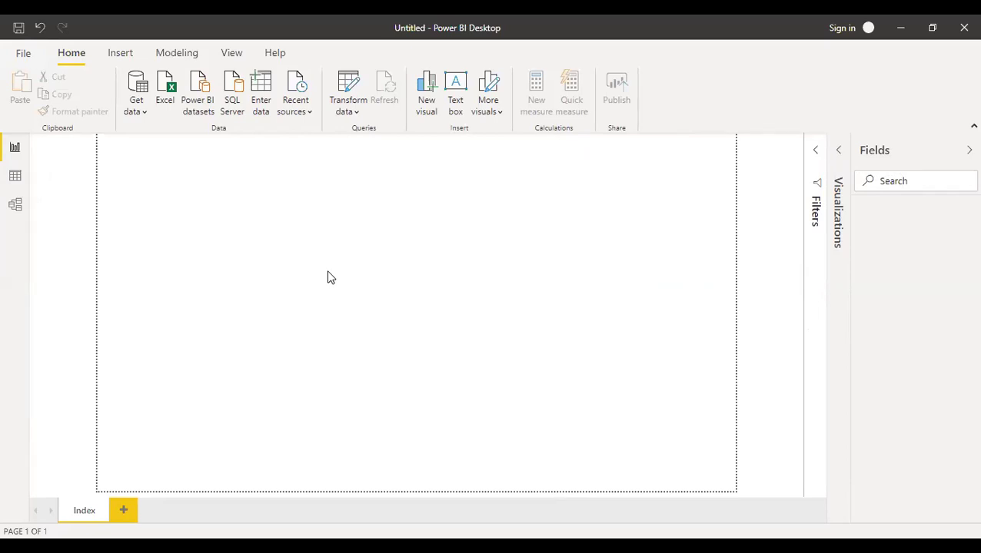
left_click(16, 178)
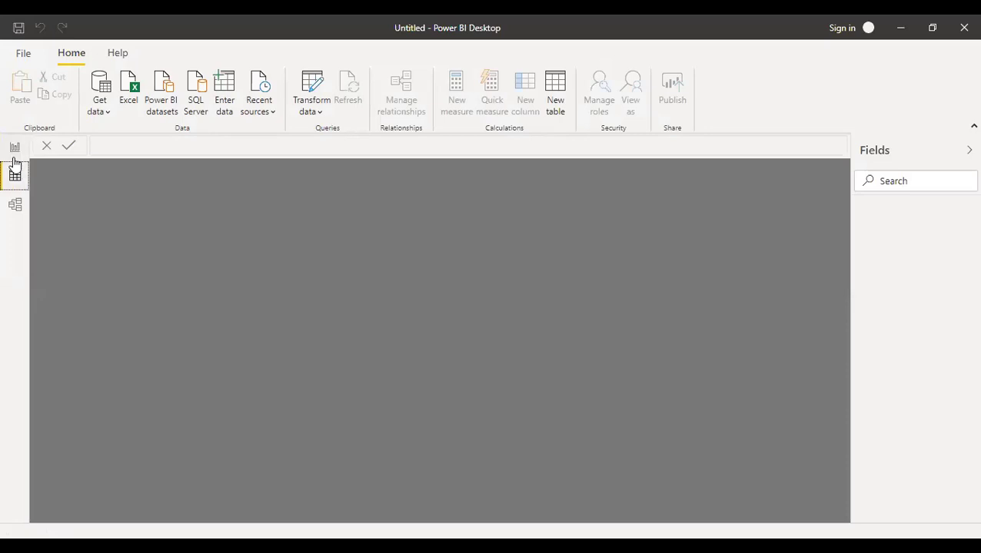
Look at the empty Model view with its layout and properties areas, and return to the Report view.
left_click(16, 207)
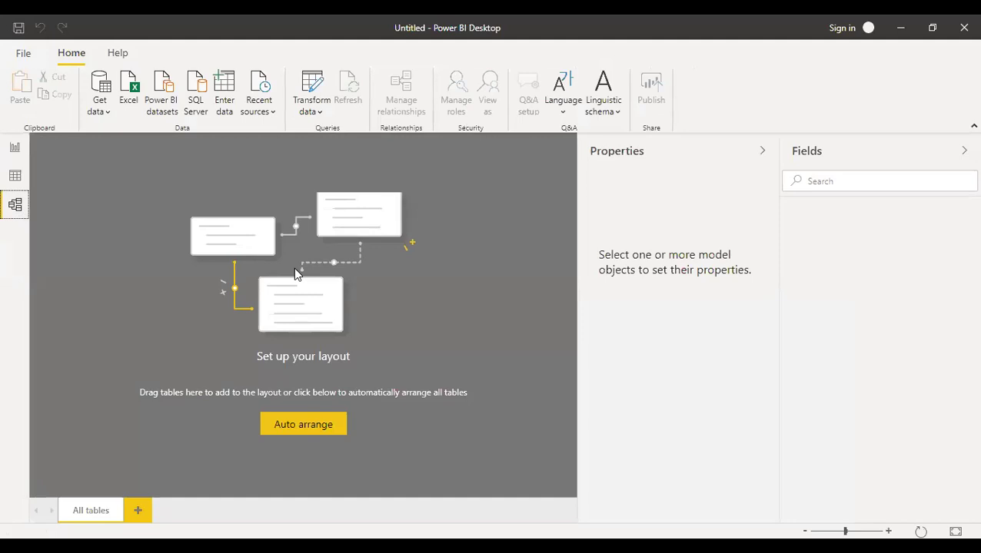
left_click(16, 149)
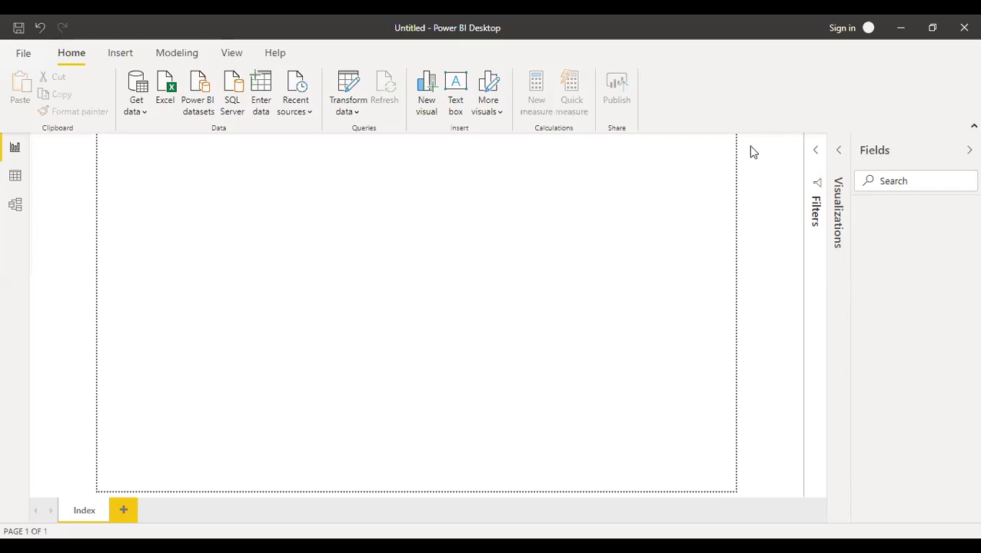
Add the First Page image from the IPD - Power BI folder as the background of the Index page.
left_click(837, 153)
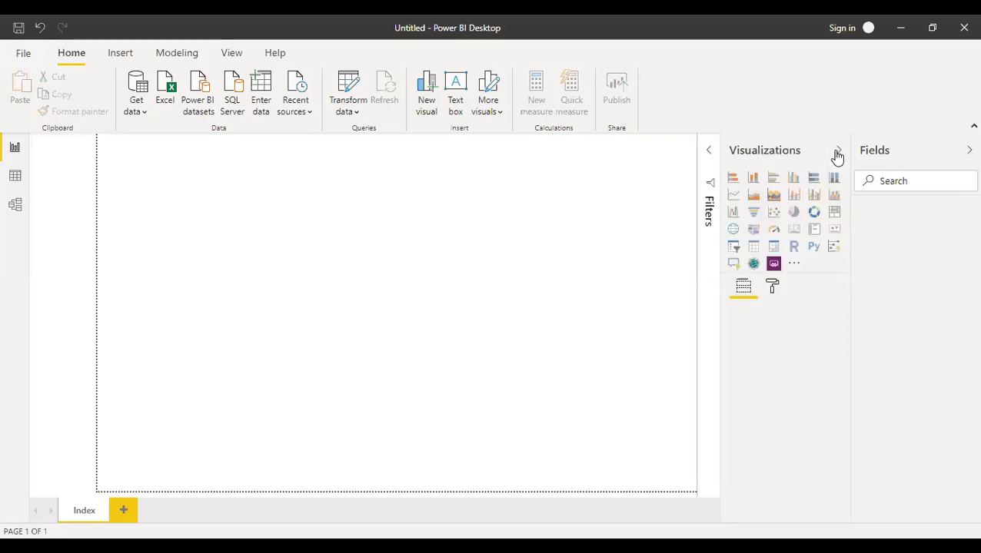
left_click(773, 287)
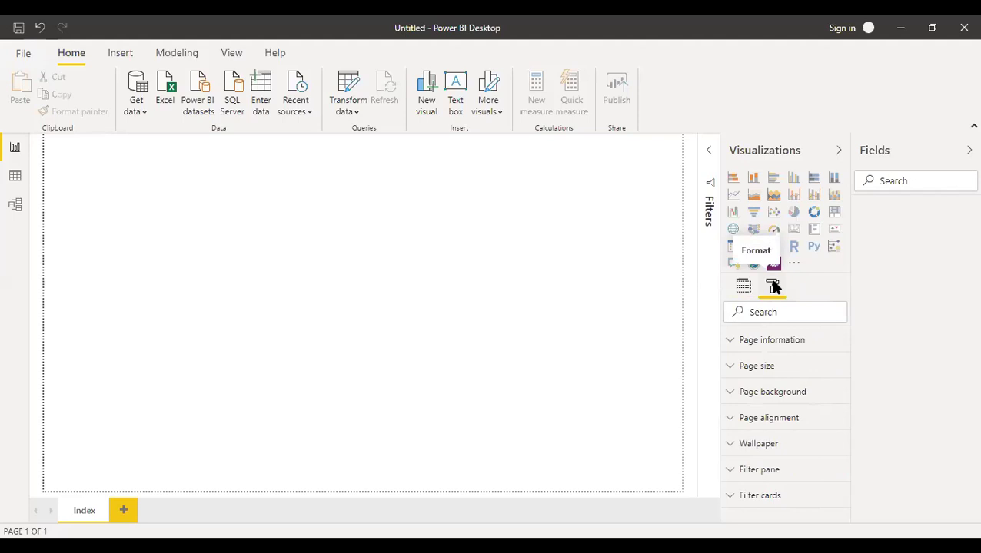
left_click(778, 394)
left_click_drag(846, 415, 849, 468)
left_click(801, 438)
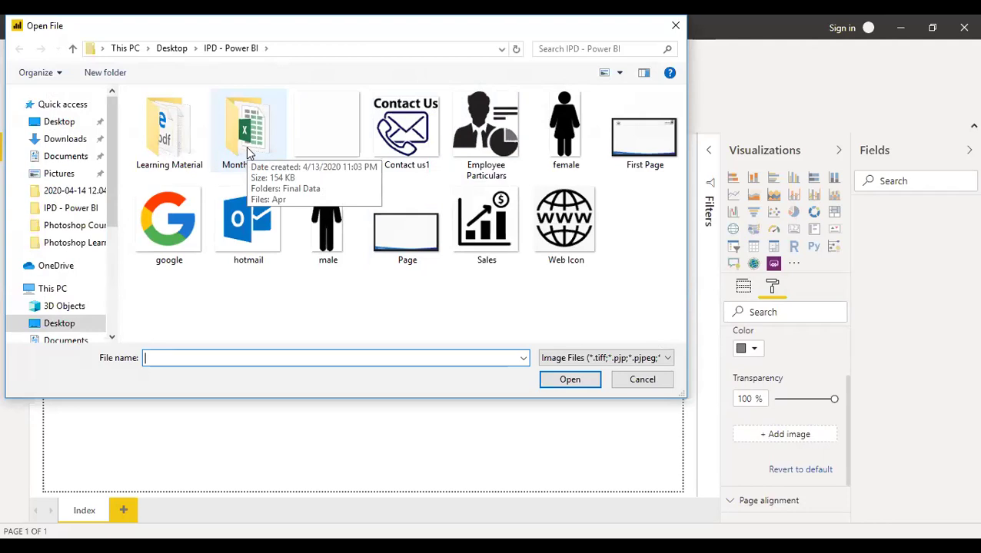
left_click(638, 151)
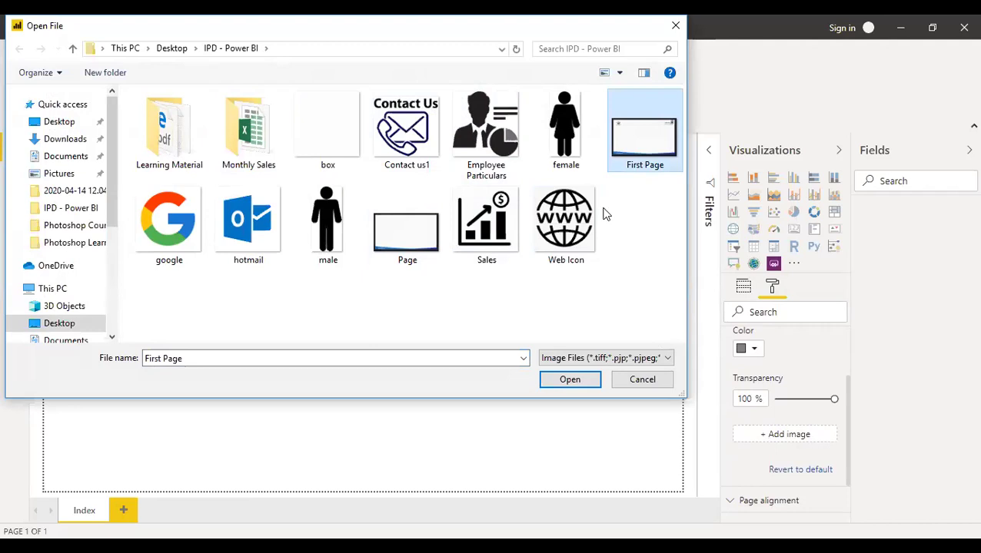
left_click(567, 379)
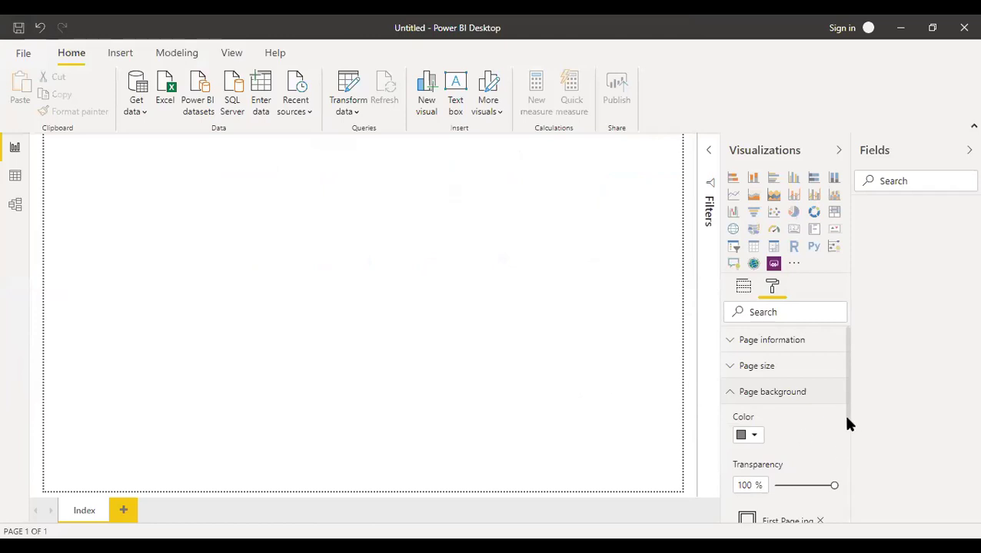
Set the page background's transparency to 0% and its image fit to Fit.
left_click_drag(850, 423, 851, 466)
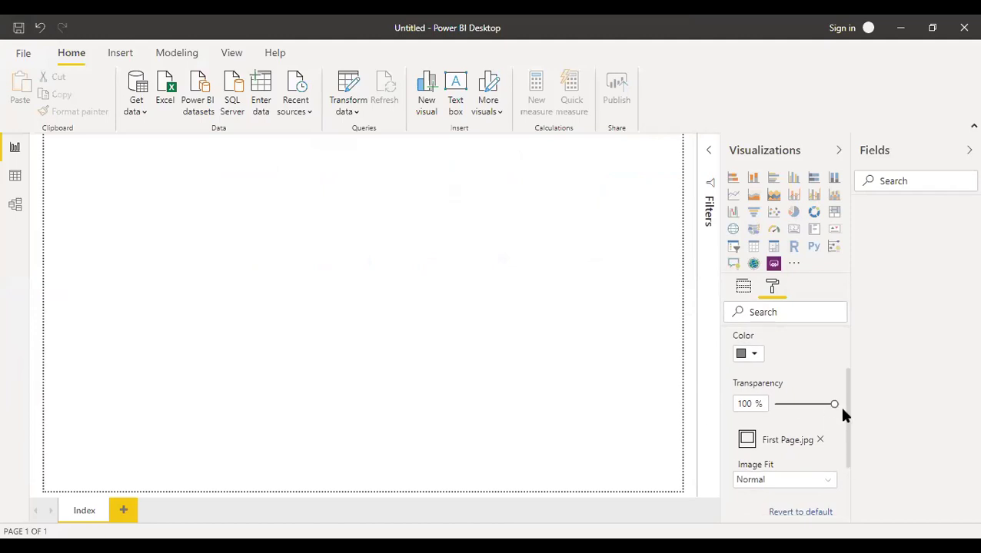
left_click_drag(831, 405, 771, 404)
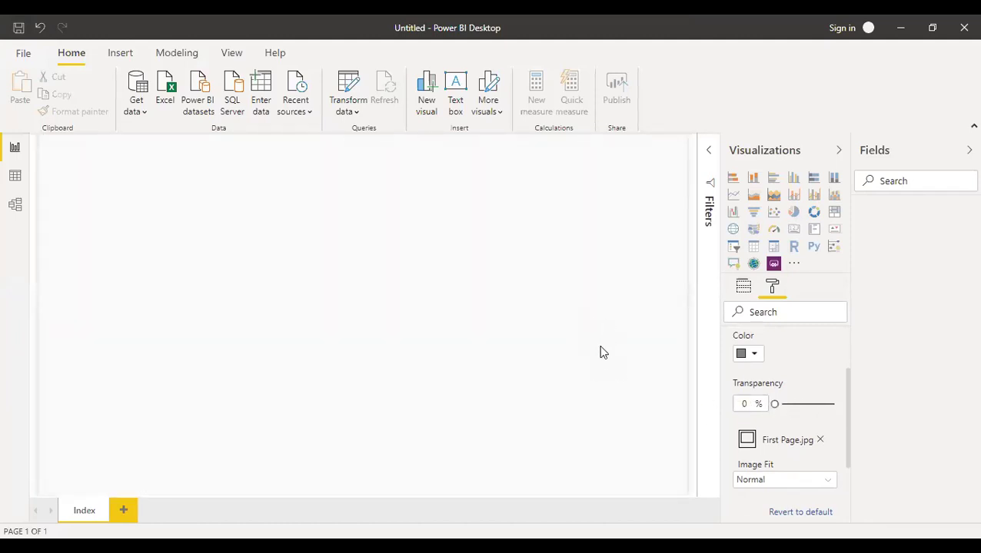
left_click(782, 484)
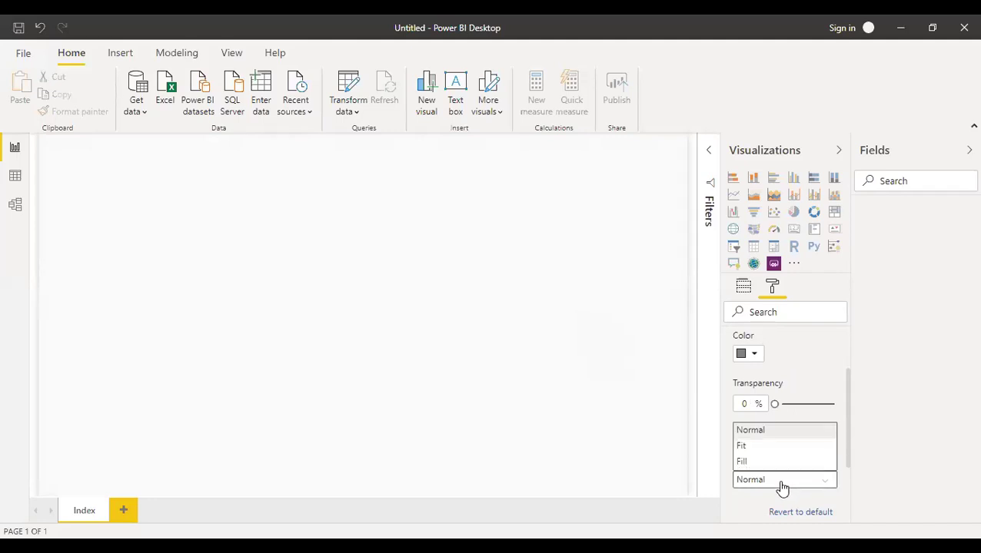
left_click(762, 447)
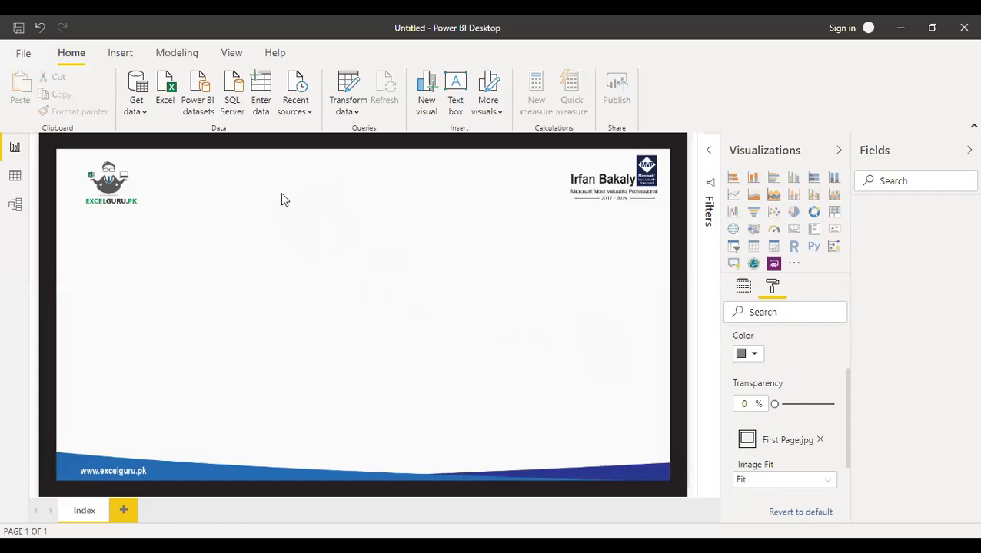
Insert a text box on the Index page and enter the title "Power Bi Dashboard".
left_click(126, 55)
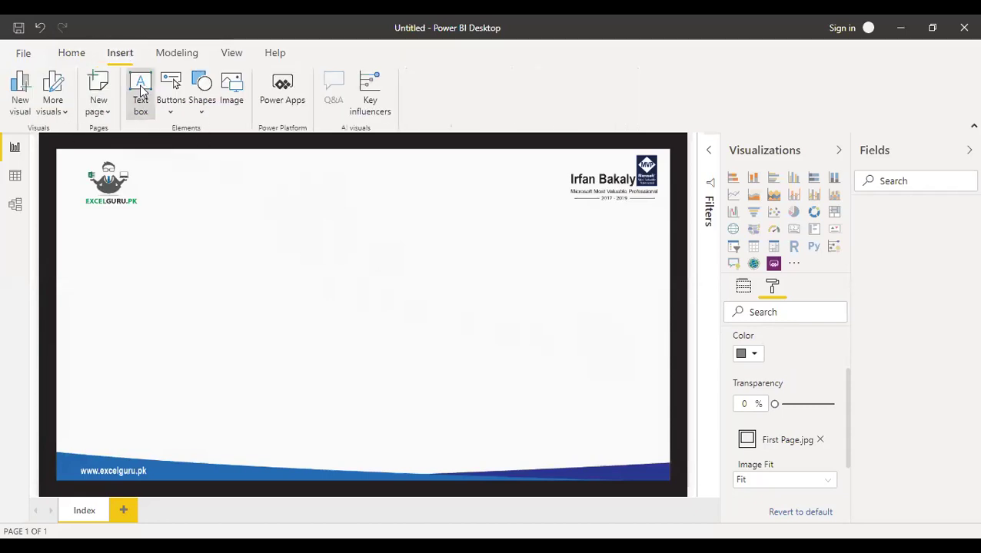
left_click(141, 90)
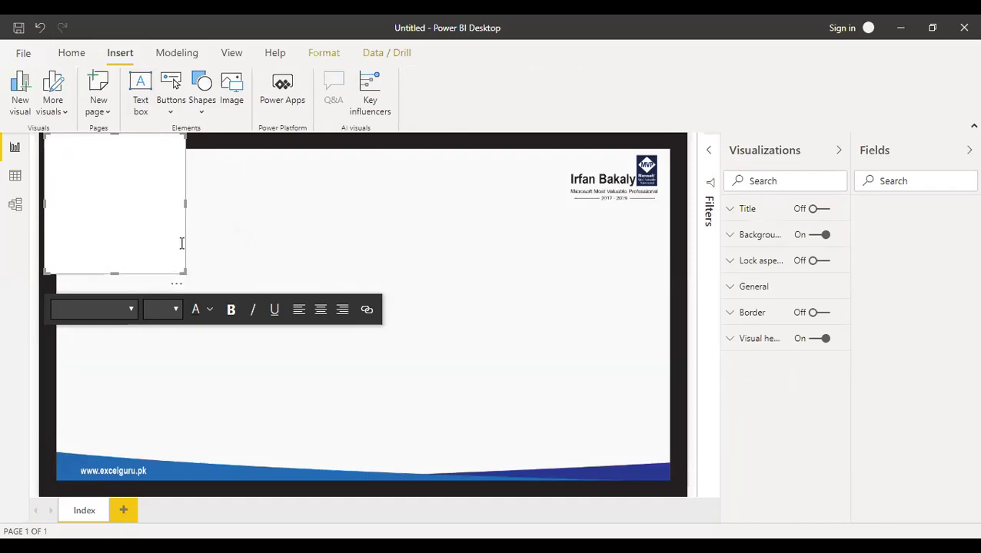
mouse_move(184, 273)
left_mouse_down()
mouse_move(157, 232)
mouse_move(179, 263)
left_mouse_up()
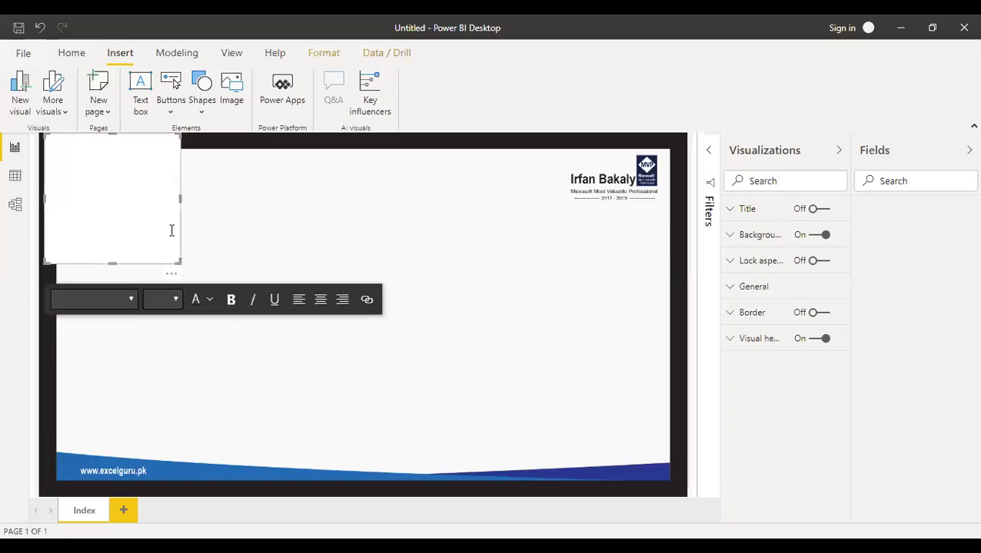
left_click(150, 171)
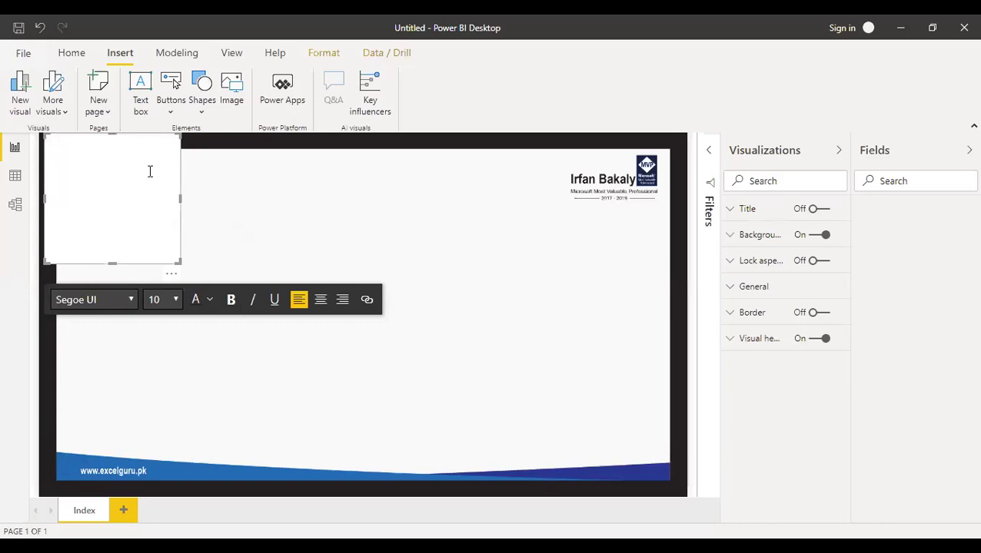
type("Power BI Dashboard")
Format the whole title text as bold, size 28 and centered.
key("ctrl+a")
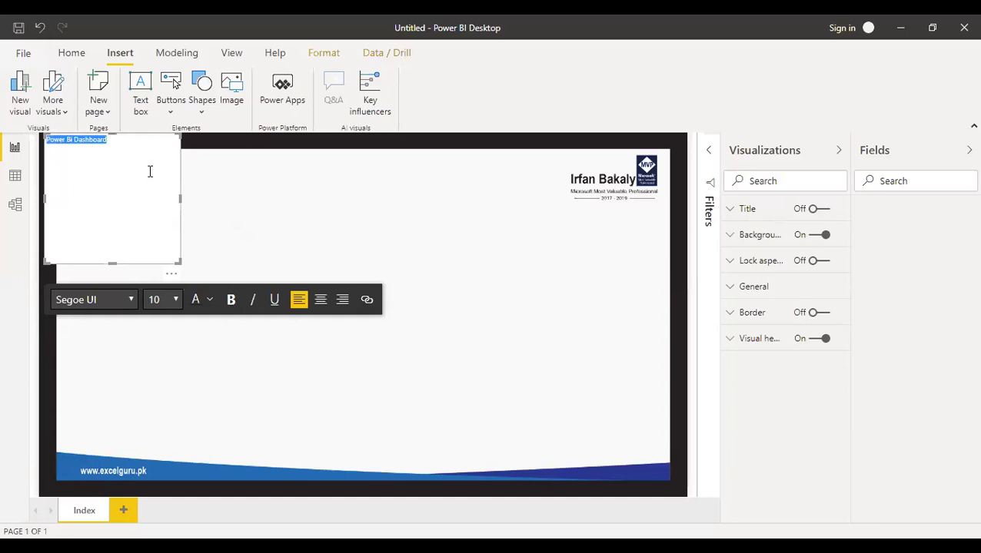
left_click(231, 299)
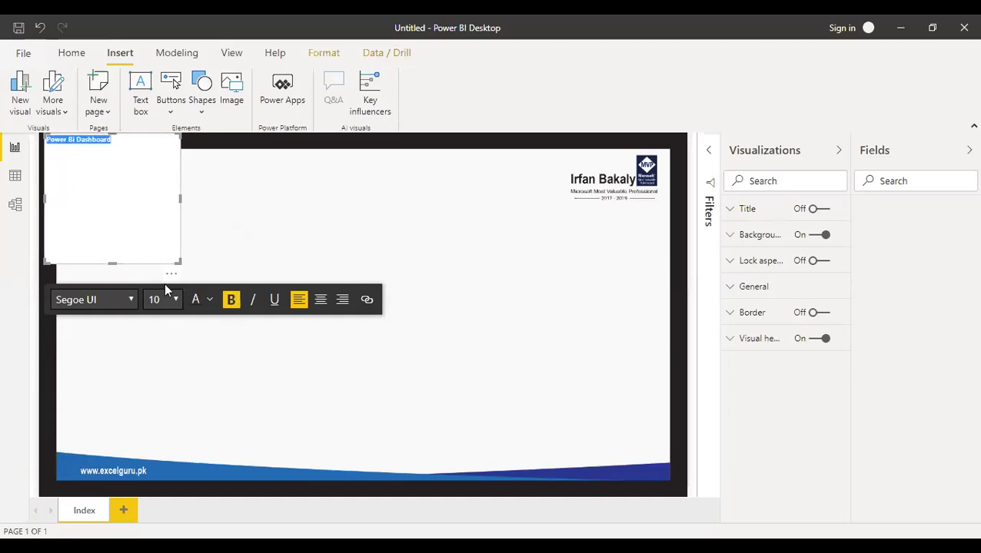
left_click(321, 303)
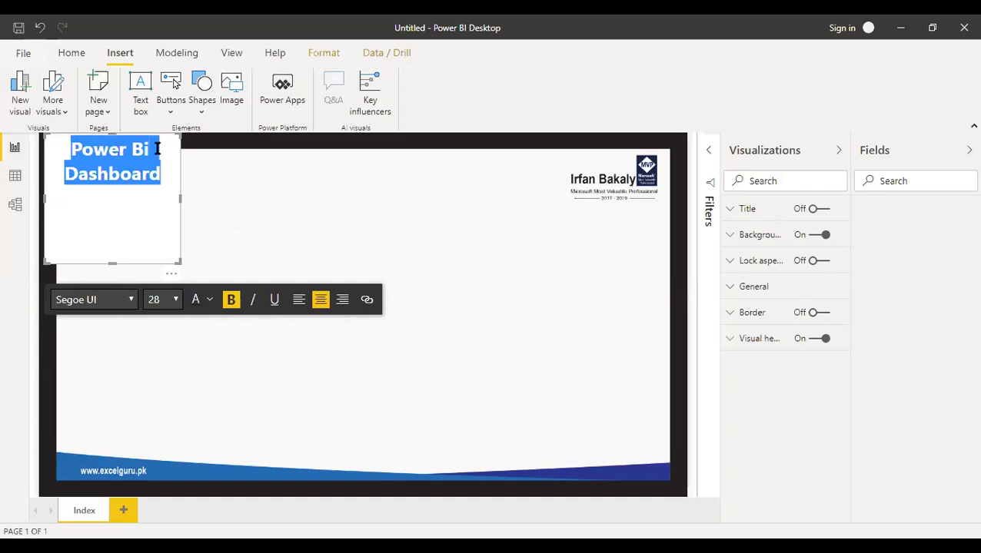
Correct the title's spelling so that it reads "Power BI Dashboard".
left_click(155, 147)
key("BackSpace")
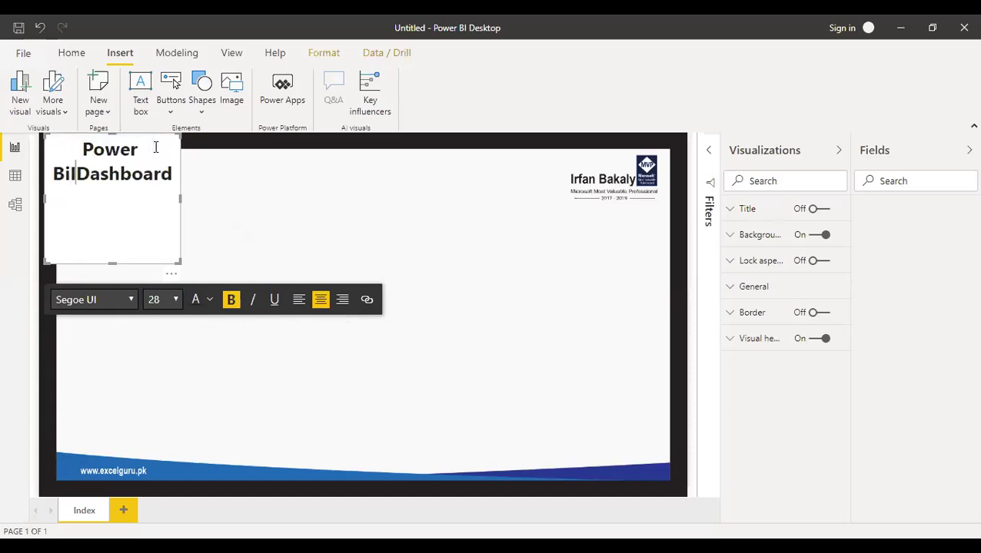
key("BackSpace")
type("I")
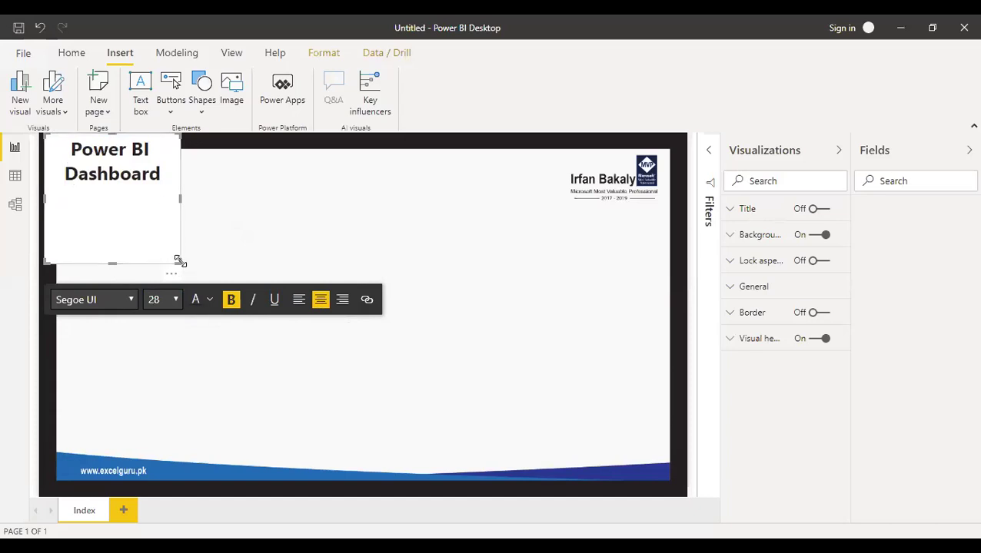
Resize the title text box to fit the title on one line, and place it between the two header logos.
left_click_drag(179, 262, 239, 177)
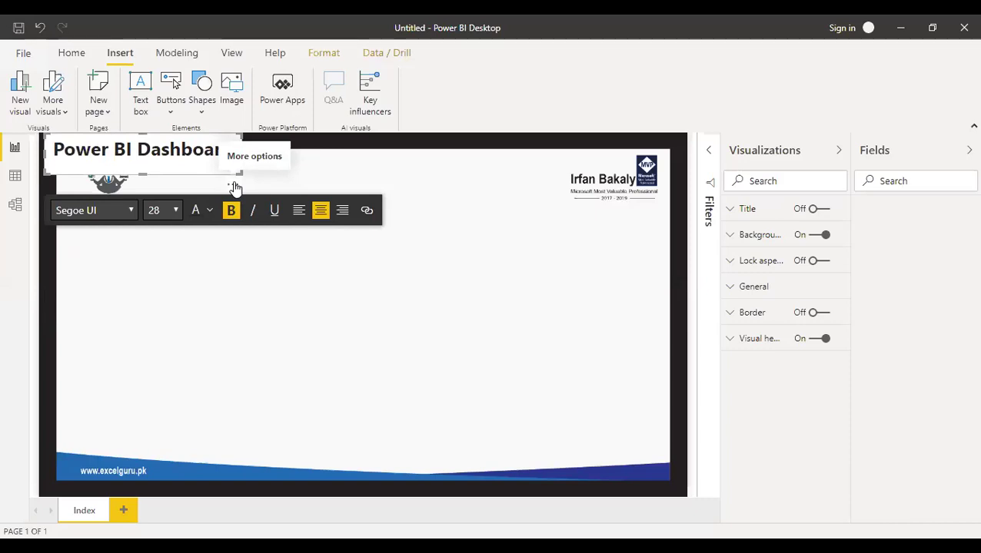
left_click(235, 188)
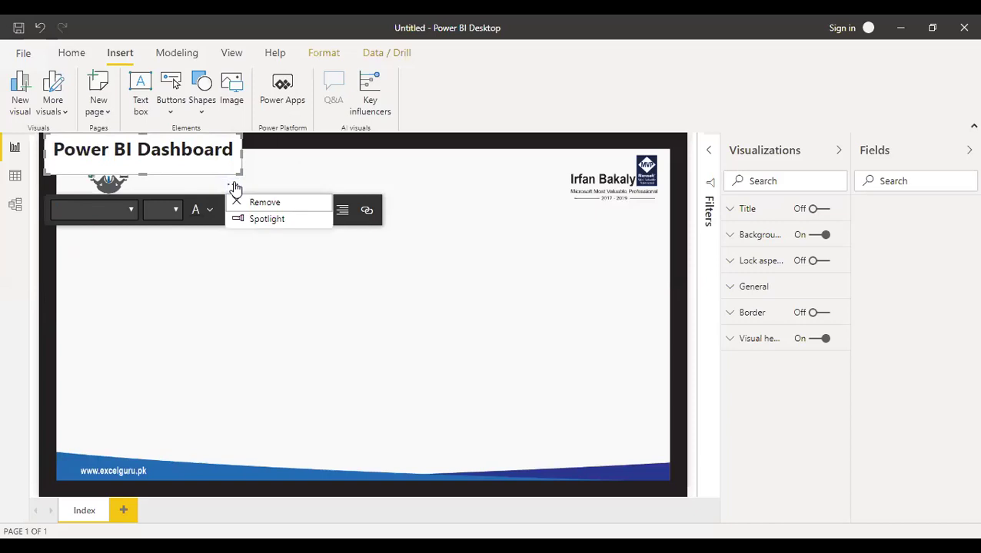
left_click_drag(235, 188, 438, 197)
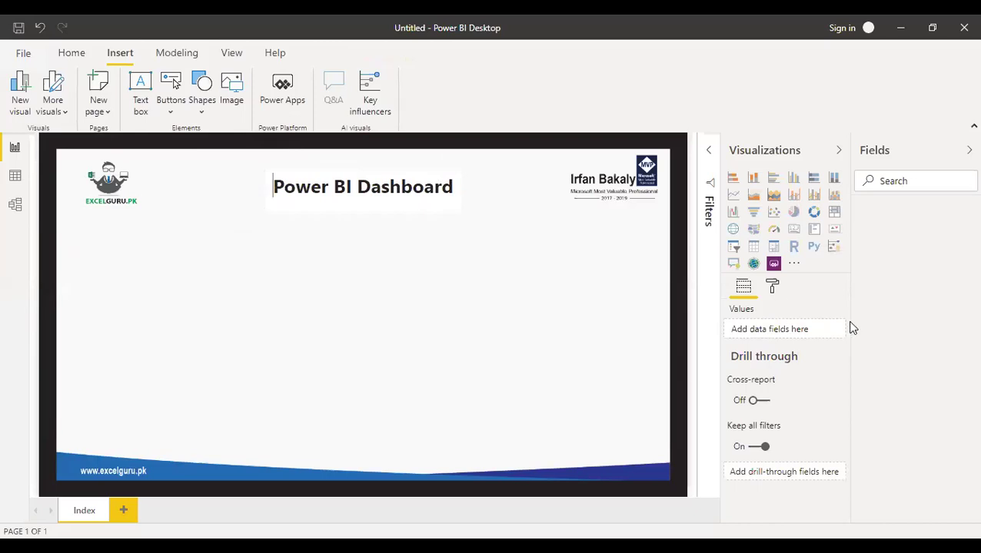
Turn off the title text box's background and move the box slightly lower, keeping it horizontally centered on the page.
left_click(435, 195)
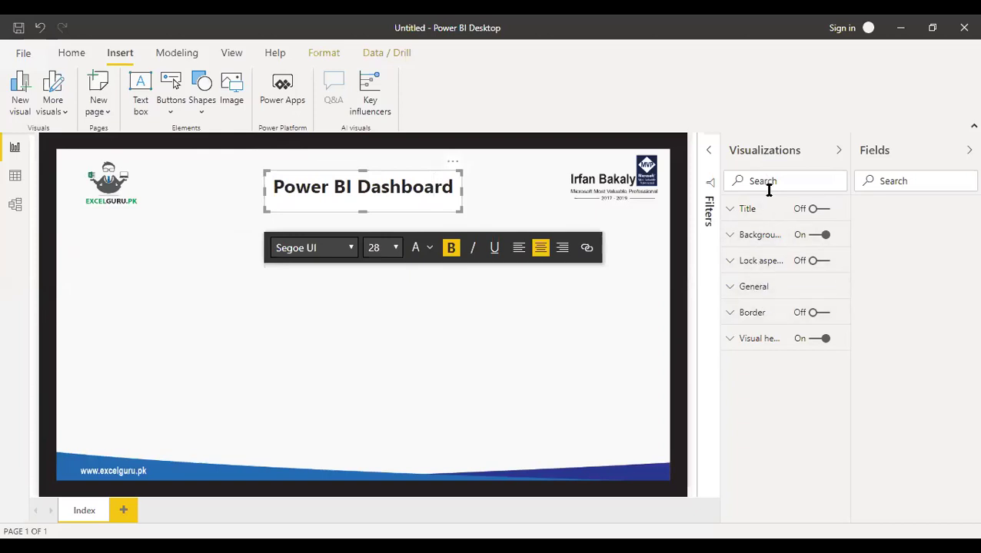
left_click(816, 237)
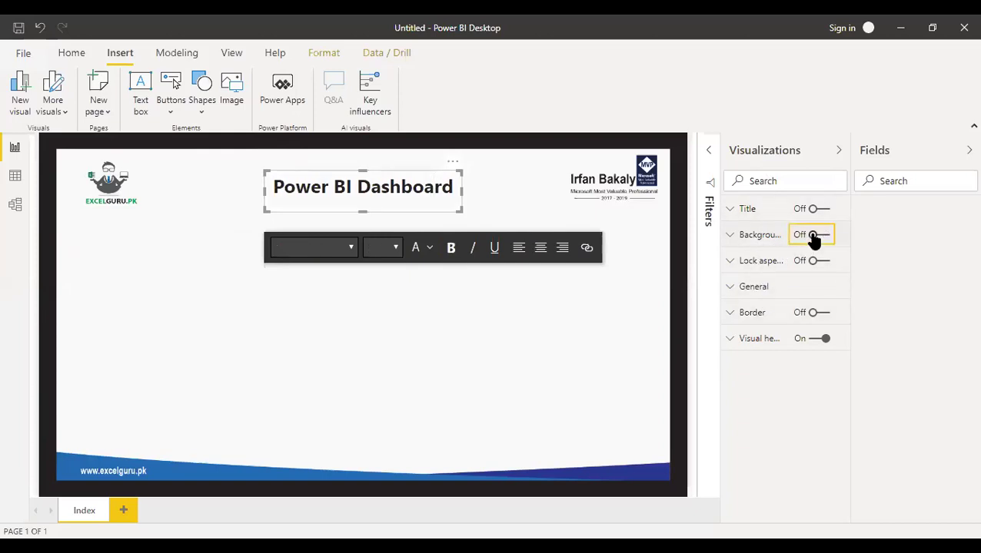
left_click(482, 302)
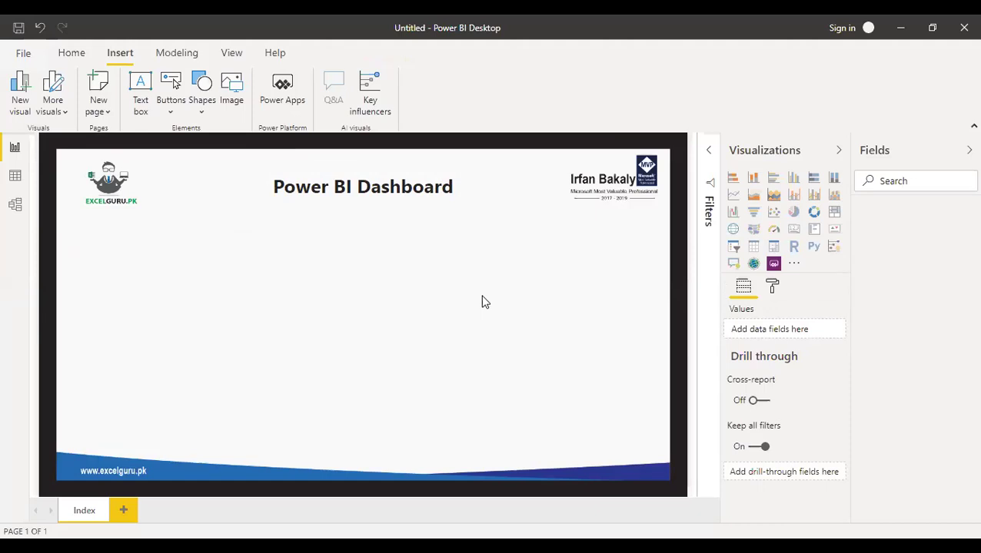
left_click(443, 187)
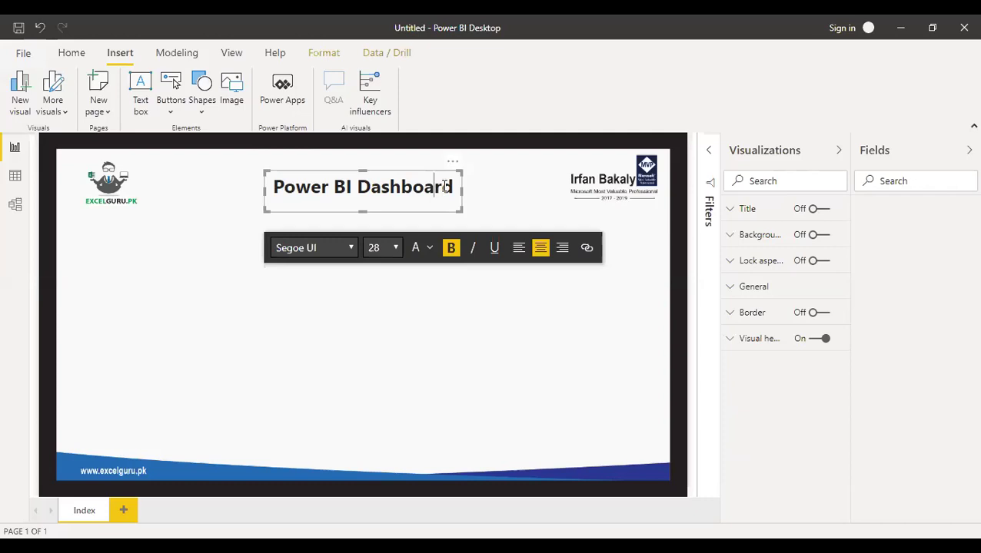
left_click_drag(451, 170, 455, 179)
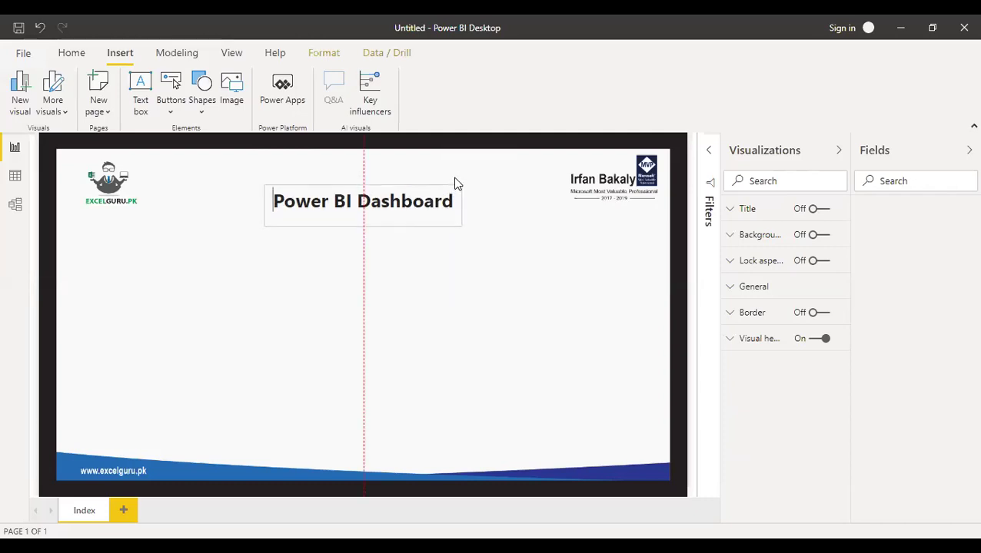
left_click(494, 262)
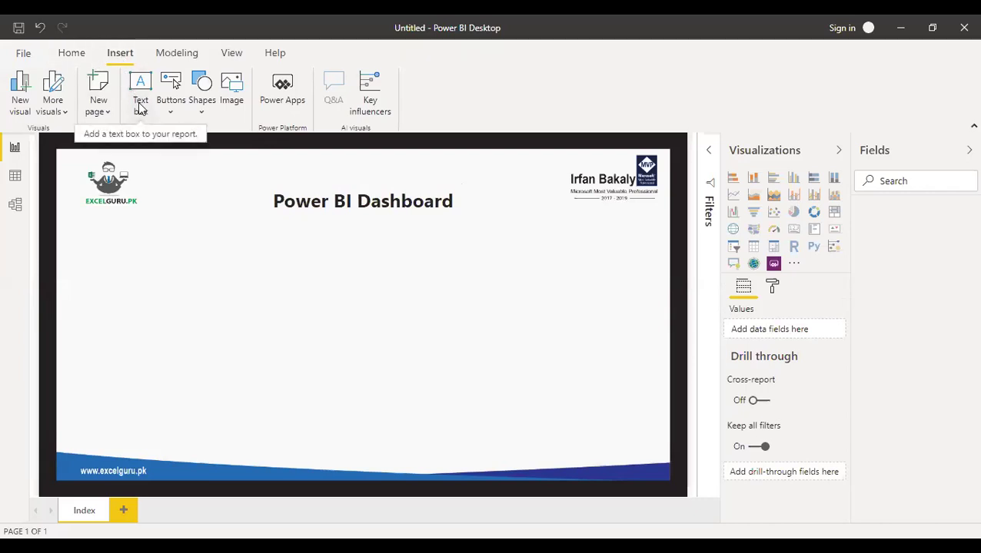
Insert a wide text box across the lower half of the page containing the description that begins "Power BI is a business analytics solution".
left_click(205, 115)
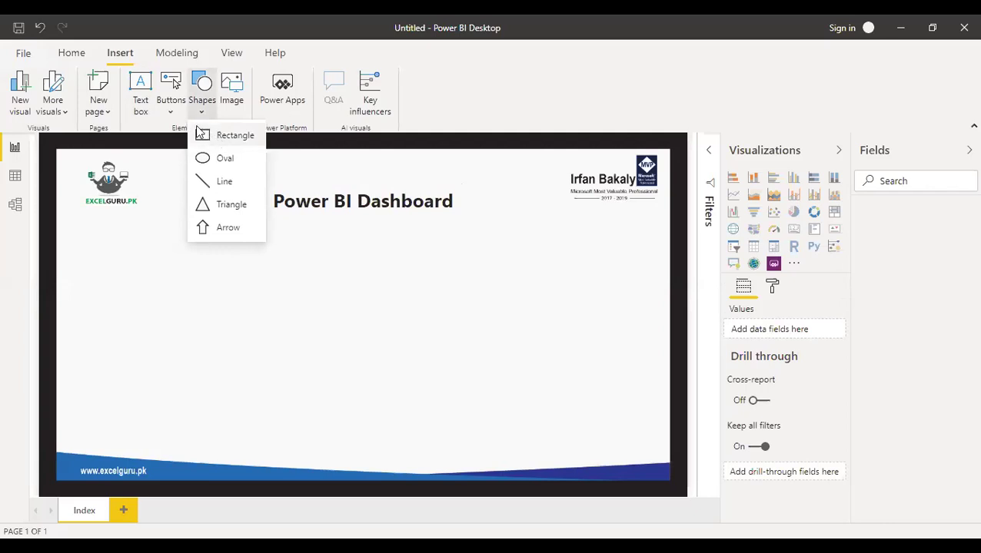
left_click(142, 90)
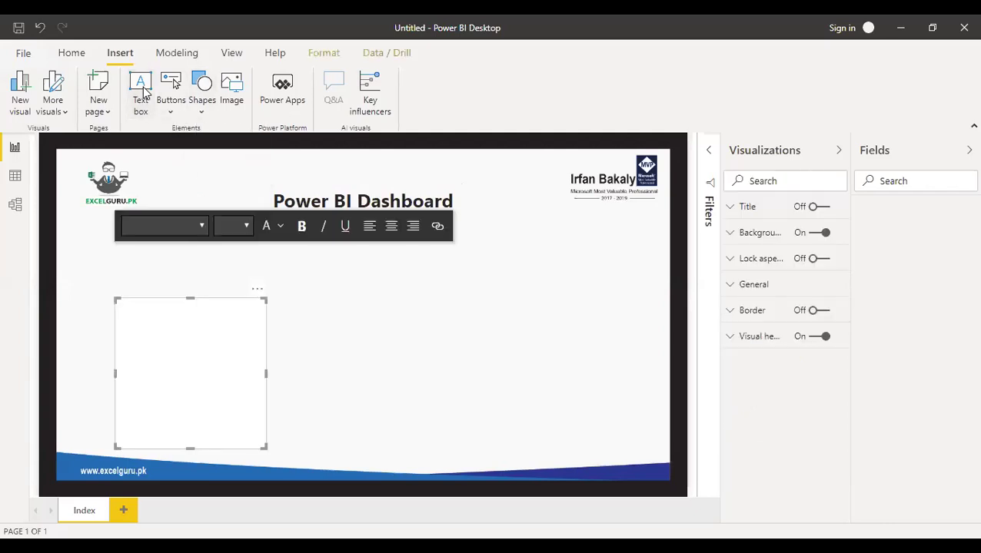
left_click_drag(263, 299, 594, 311)
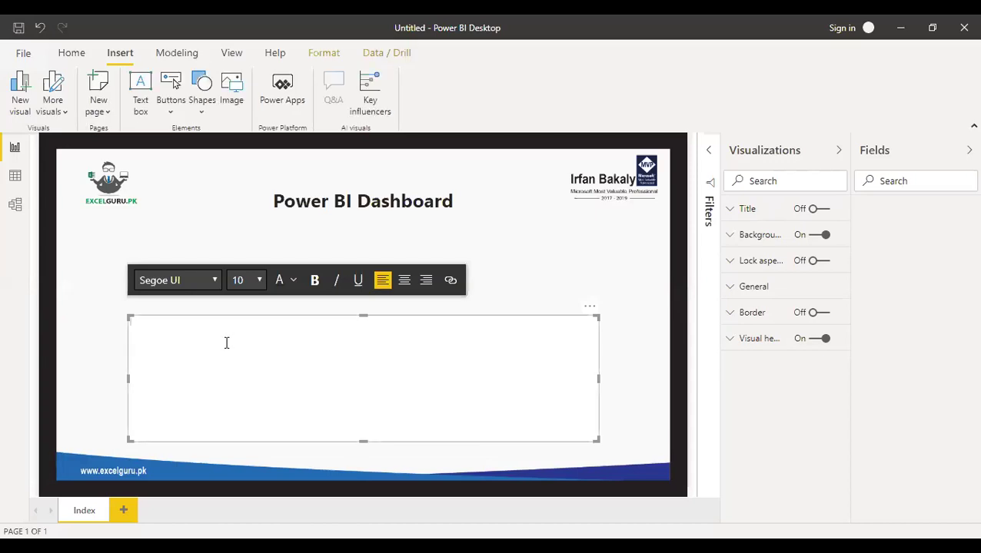
type("Power BI is a business analytics solution that lets you?visualize?your data and share insights across your organization, or embed them in your app or website. Connect to hundreds of data sources and bring your data to life with live dashboards and reports.")
Set the font size of the whole description paragraph to 24.
key("ctrl+a")
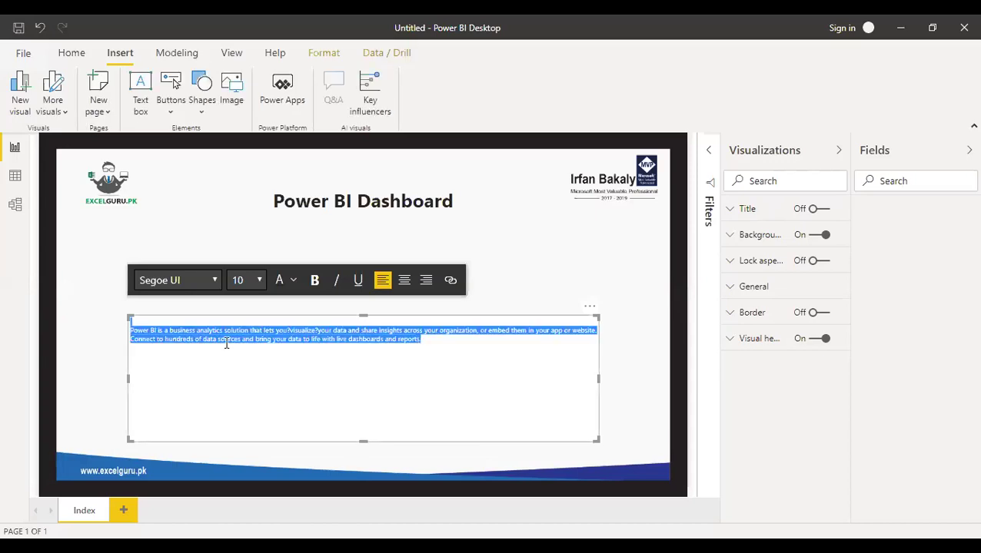
left_click(260, 282)
left_click(245, 168)
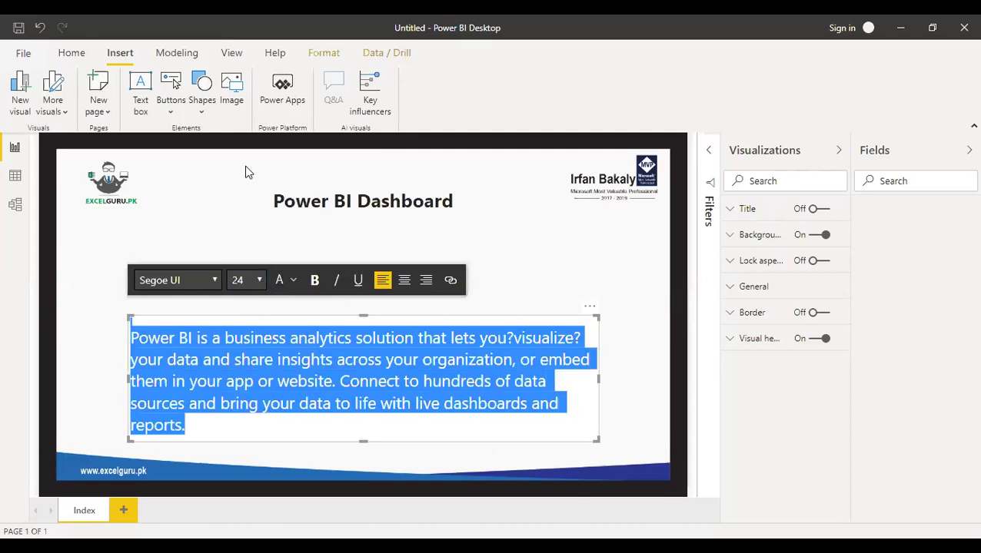
Set the description paragraph's font size to 20 and shorten its text box by raising the bottom edge.
left_click(376, 342)
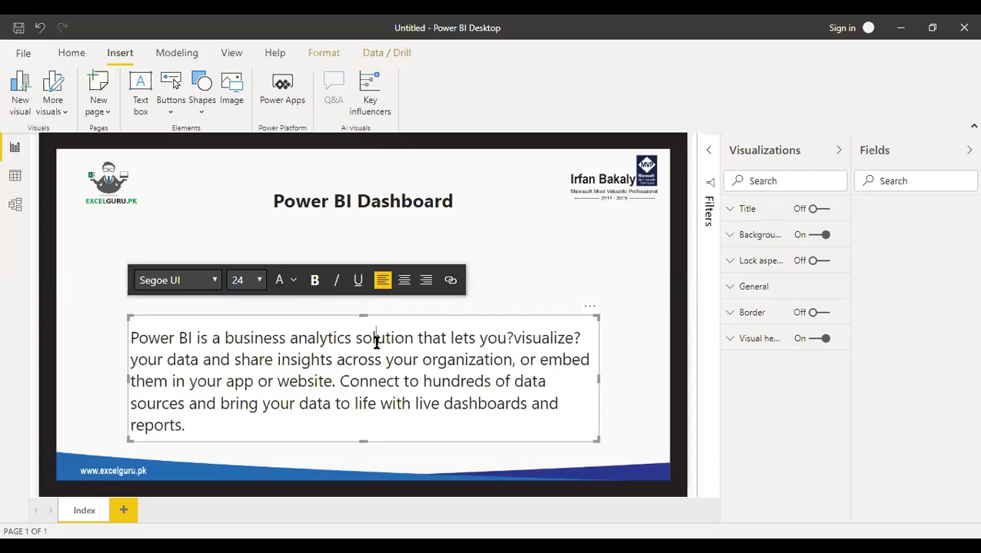
key("ctrl+a")
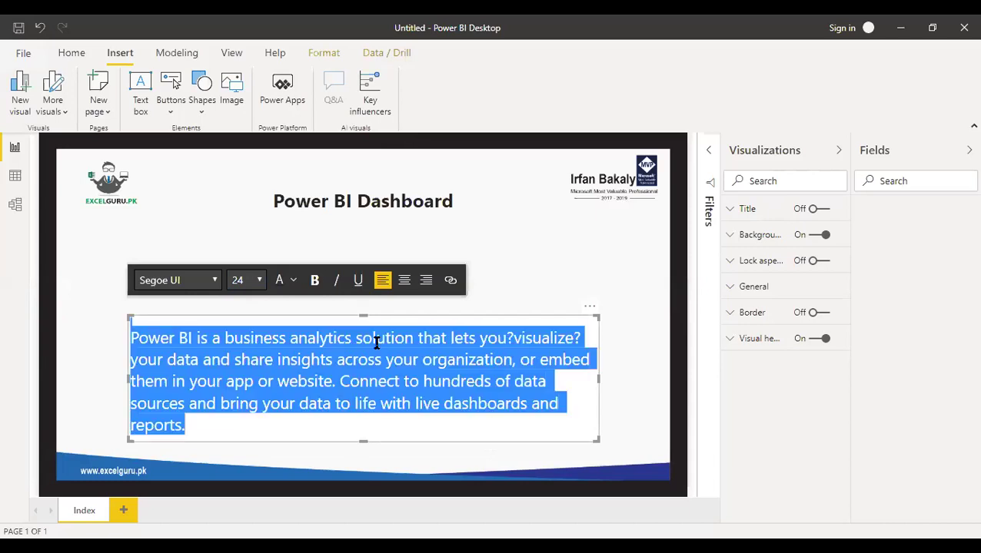
left_click(260, 282)
left_click(242, 160)
left_click(328, 374)
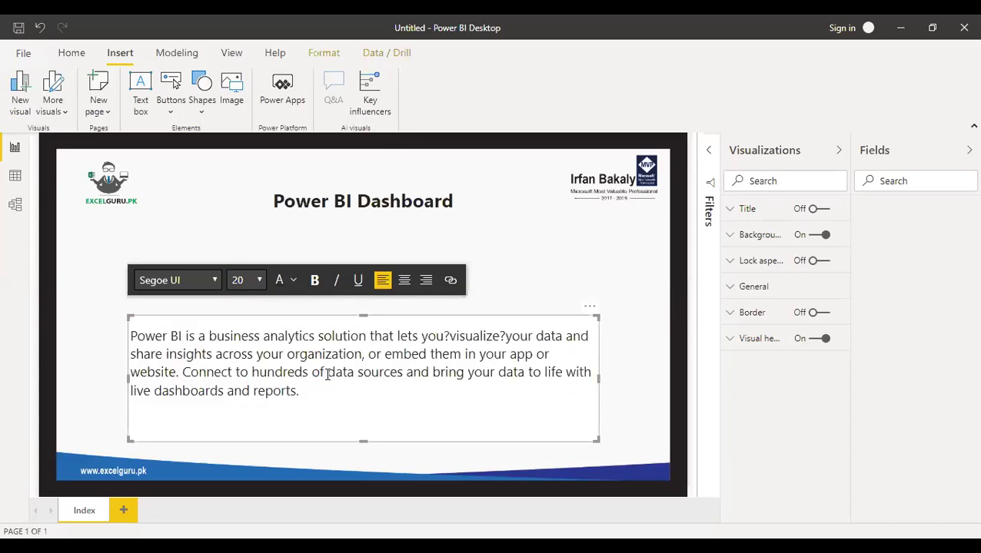
left_click(368, 442)
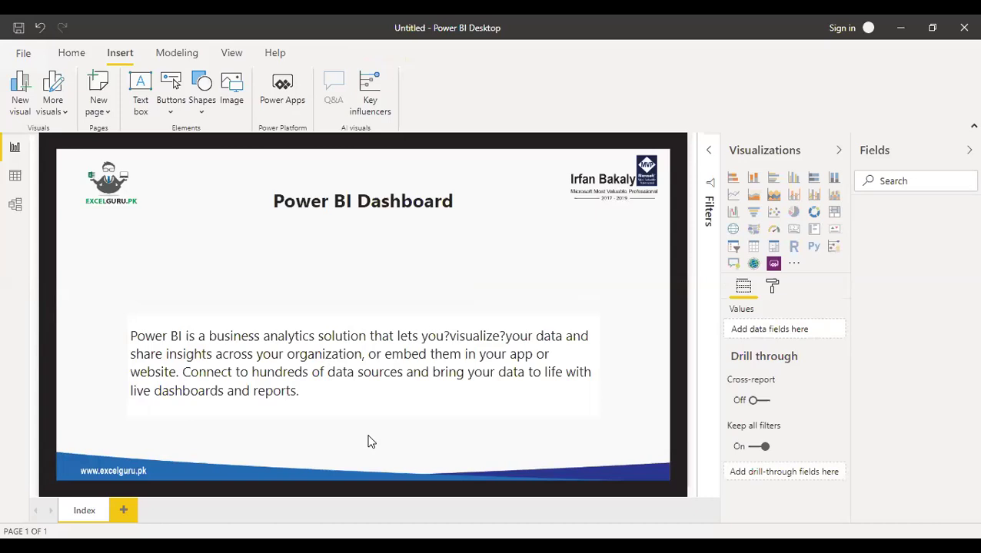